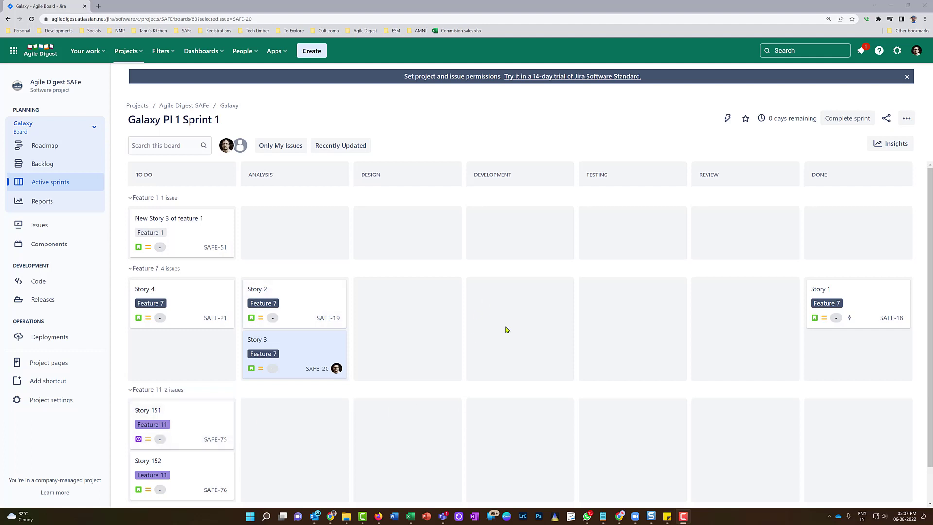
- Open the custom fields list in the issue administration settings
click(897, 50)
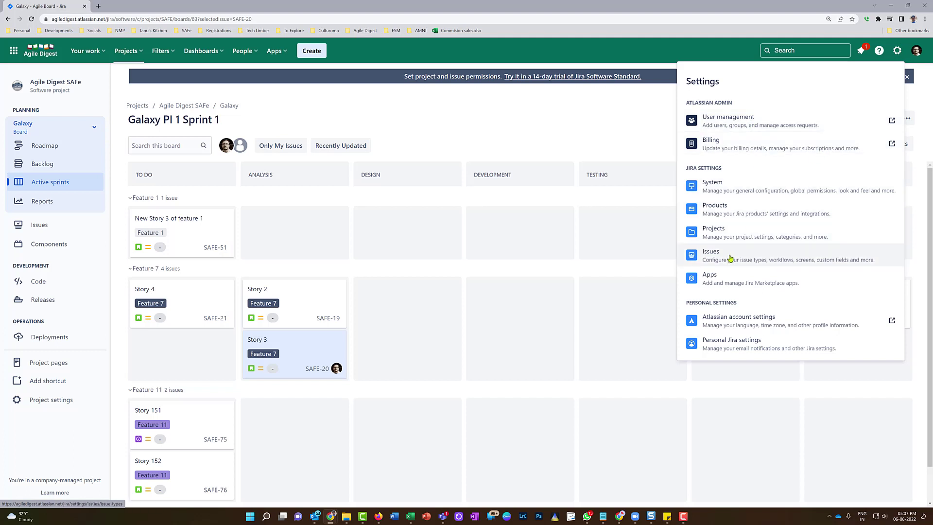
click(518, 123)
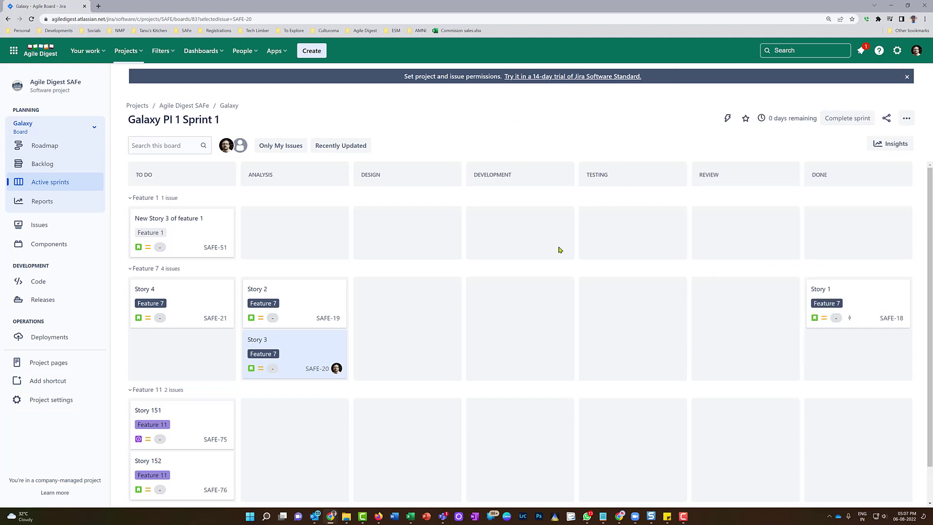
click(897, 50)
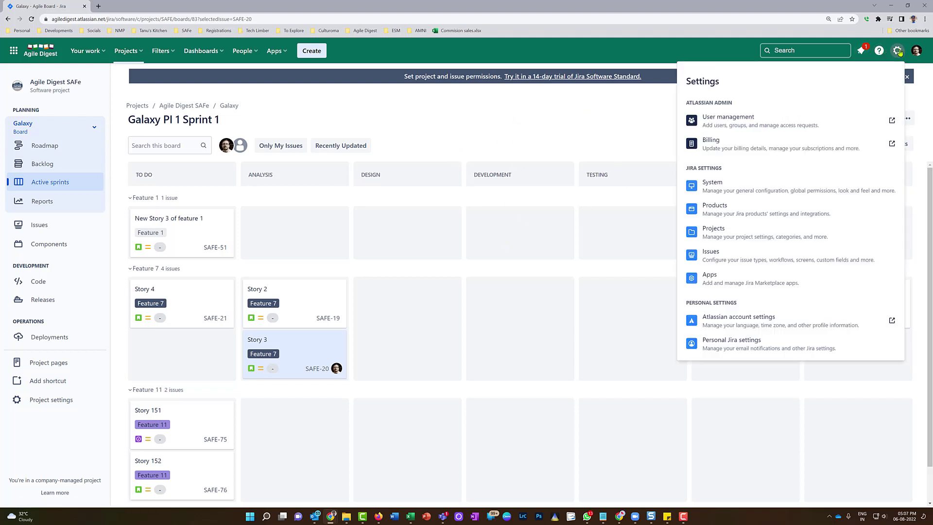
click(727, 261)
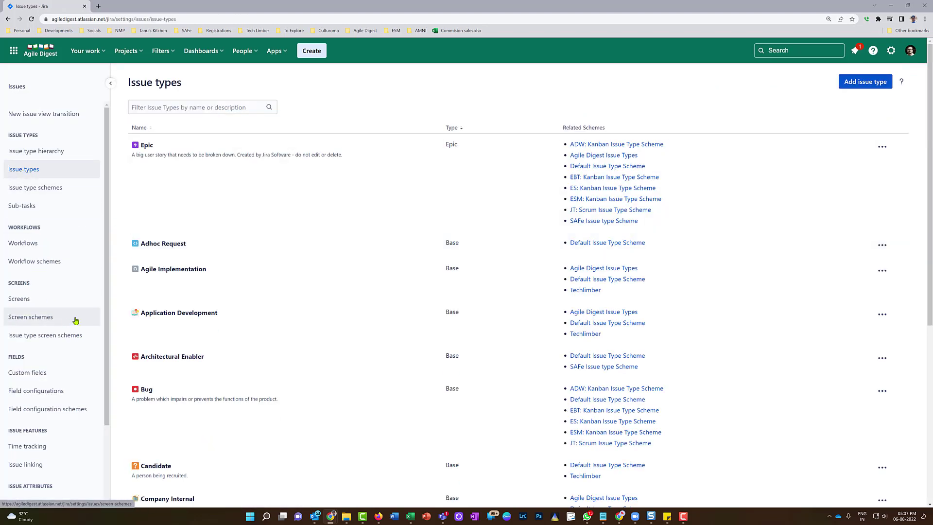
click(46, 374)
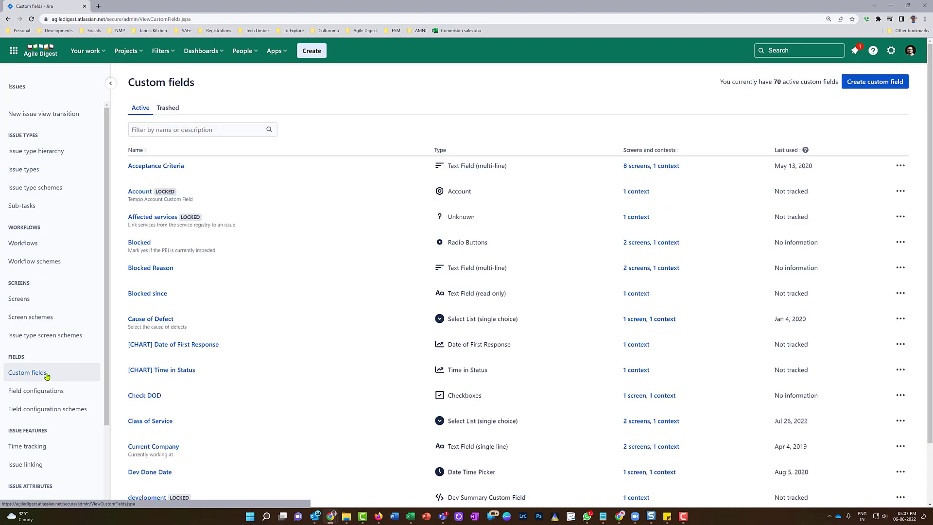
- Begin creating a new custom field of the Date Time Picker type
click(872, 84)
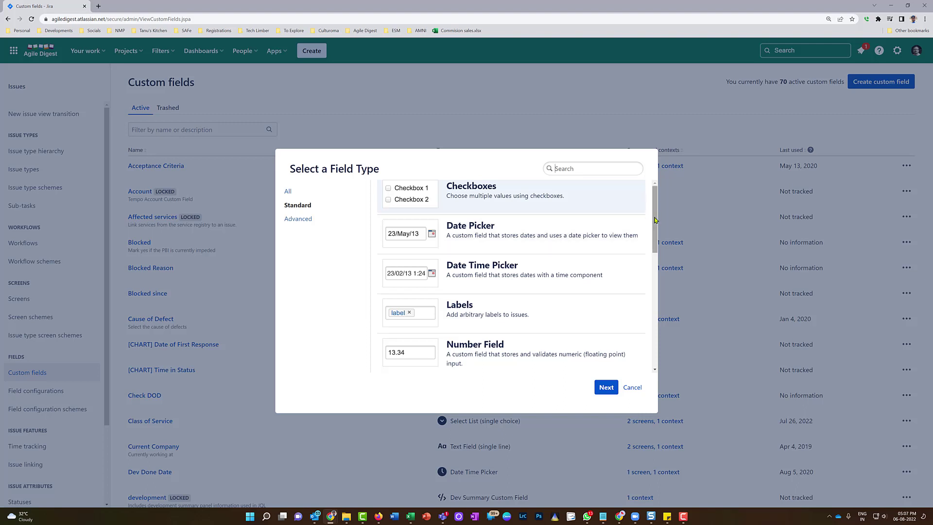
drag(655, 221, 647, 293)
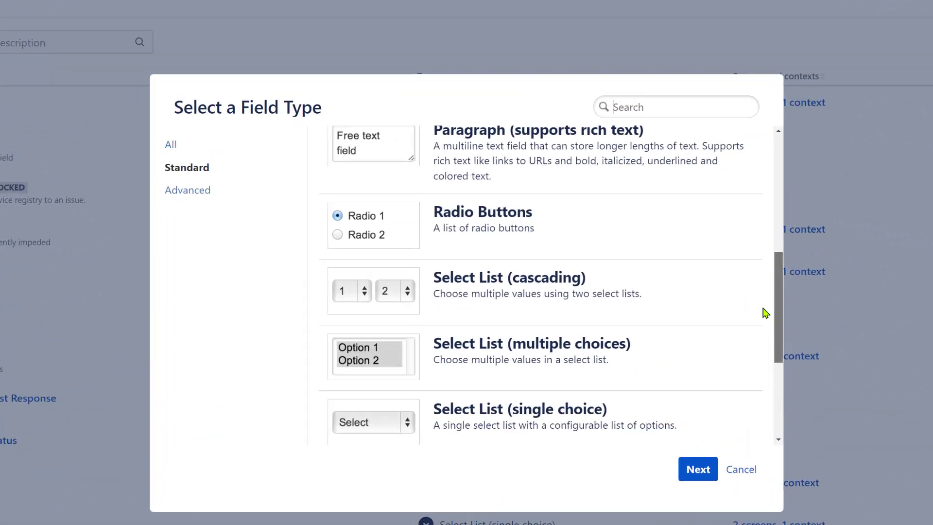
drag(764, 310, 773, 235)
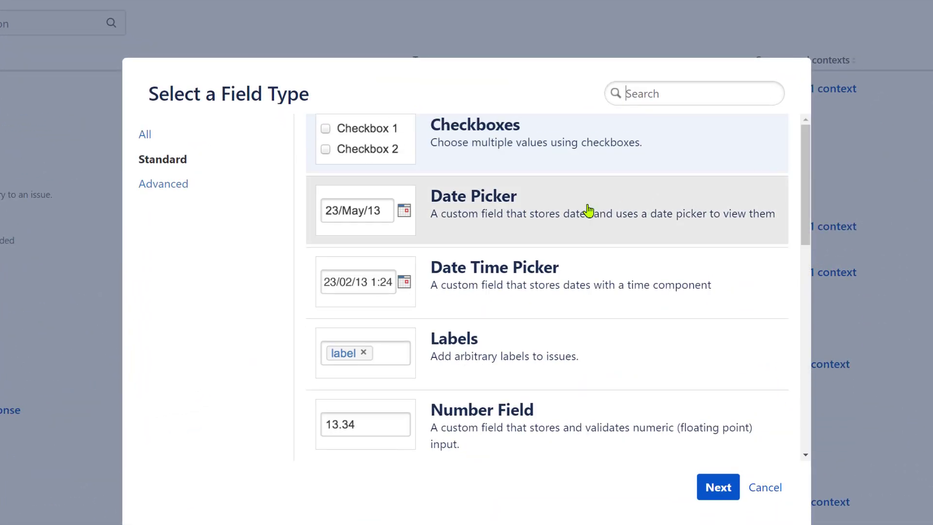
click(494, 224)
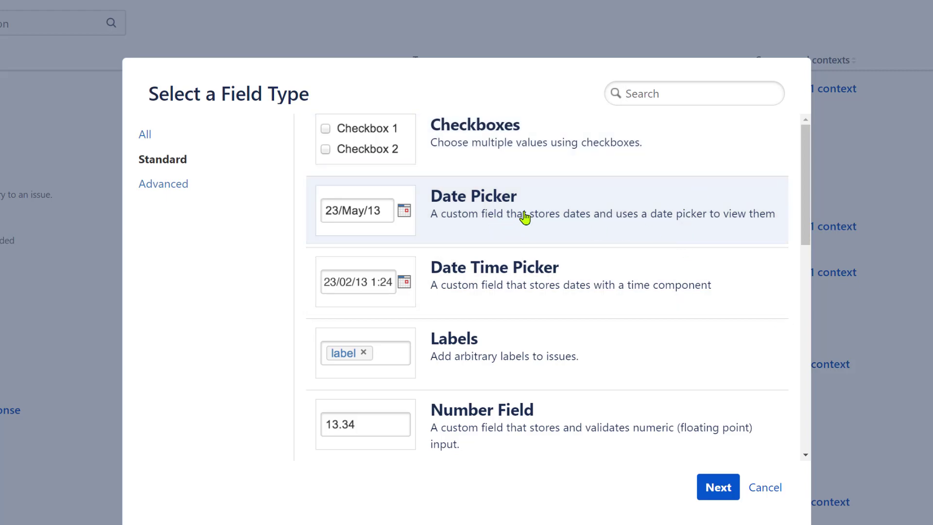
click(497, 290)
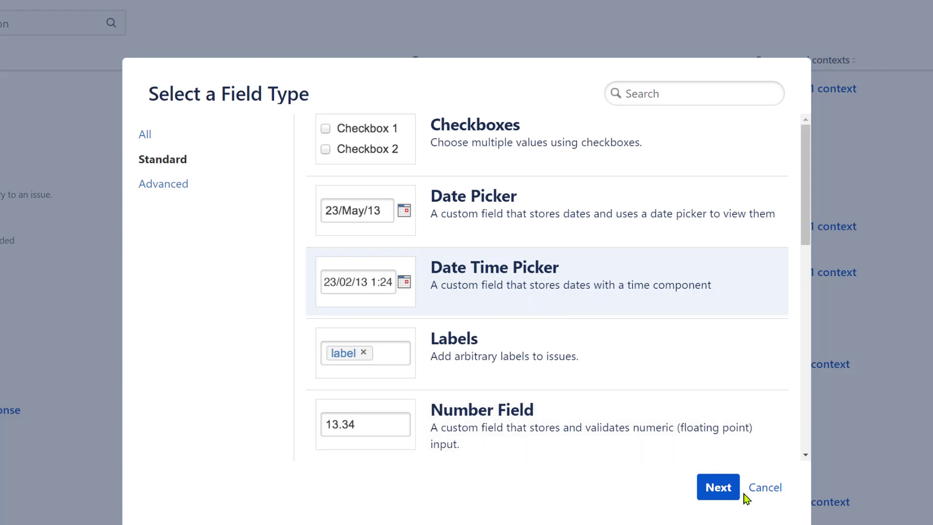
click(729, 491)
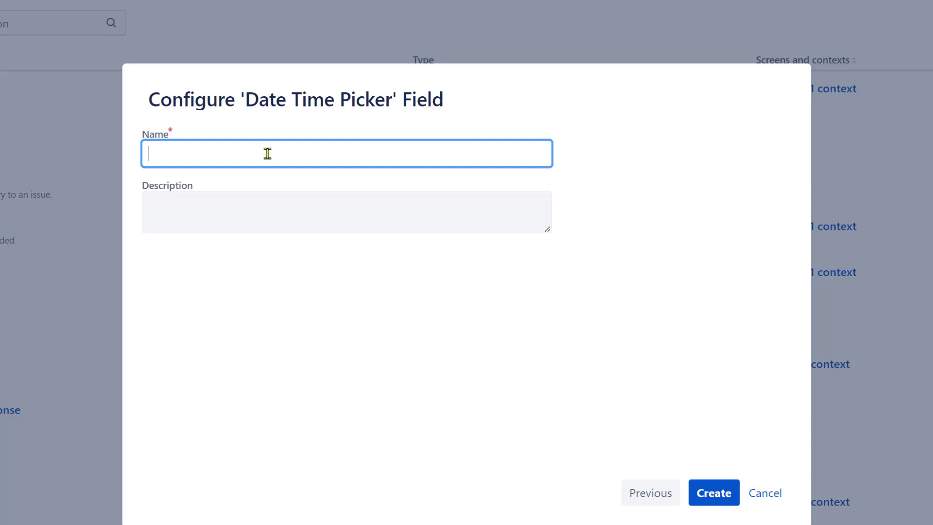
- Name the new date-time field DevStarted and create it
text(Entry)
key(ctrl+a)
text(DevStarted)
key(ctrl+a)
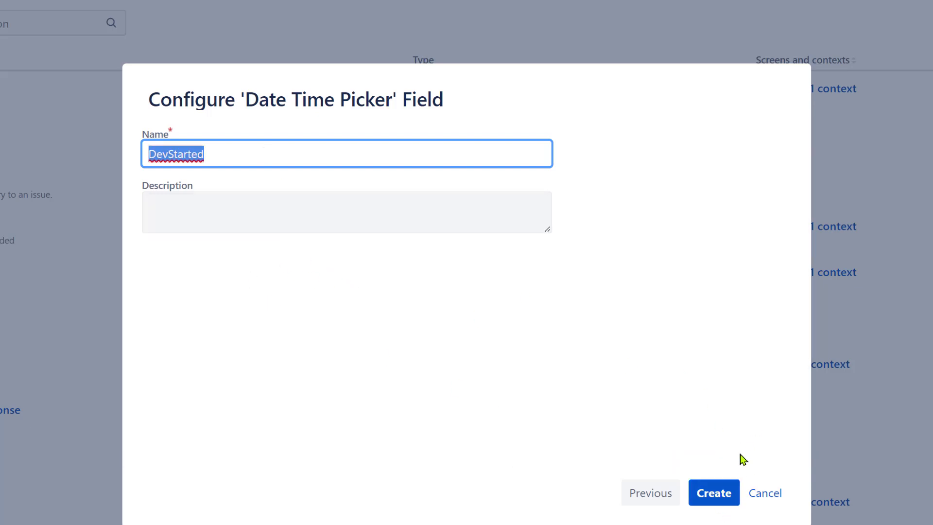
click(725, 494)
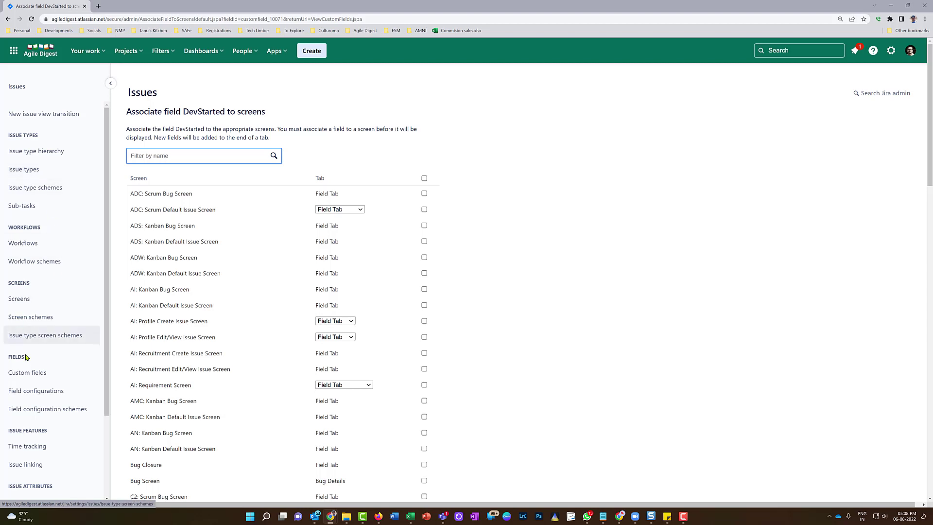
- Create a second Date Time Picker custom field named DevCompleted
click(30, 374)
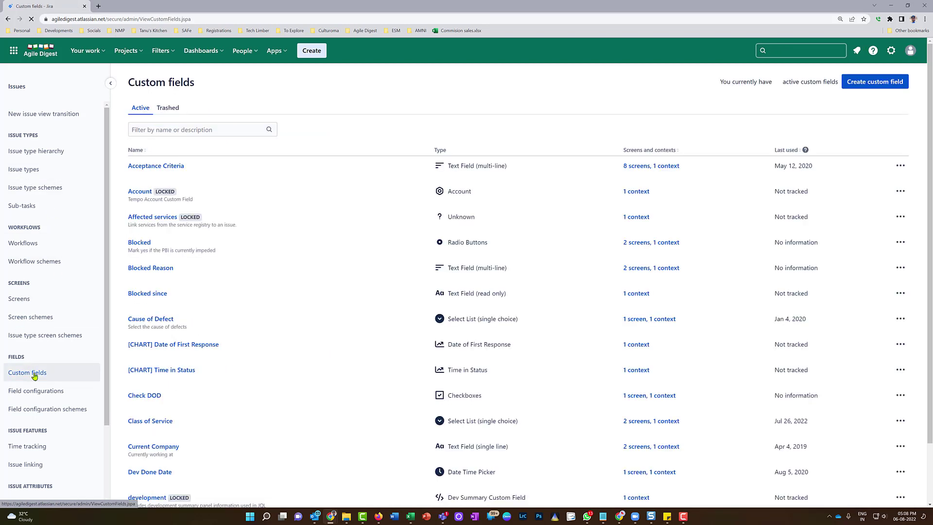
click(867, 83)
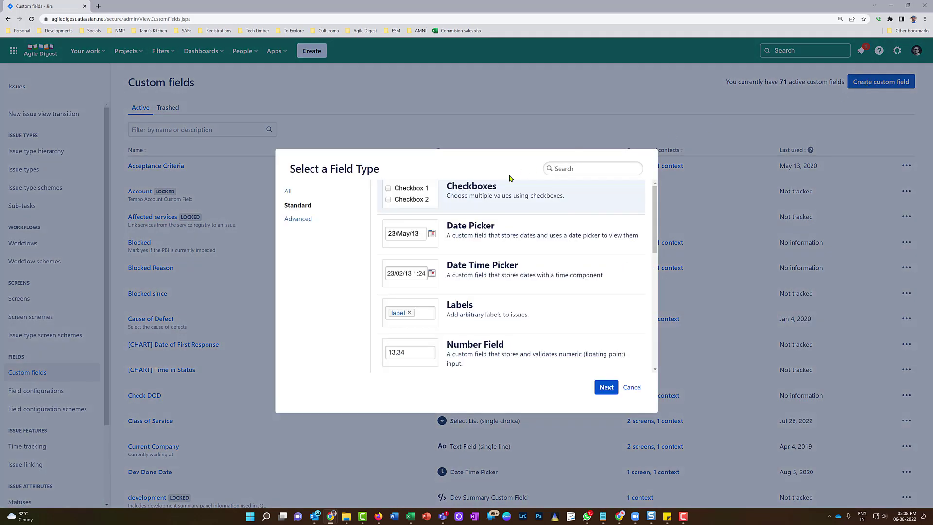
click(500, 240)
click(492, 279)
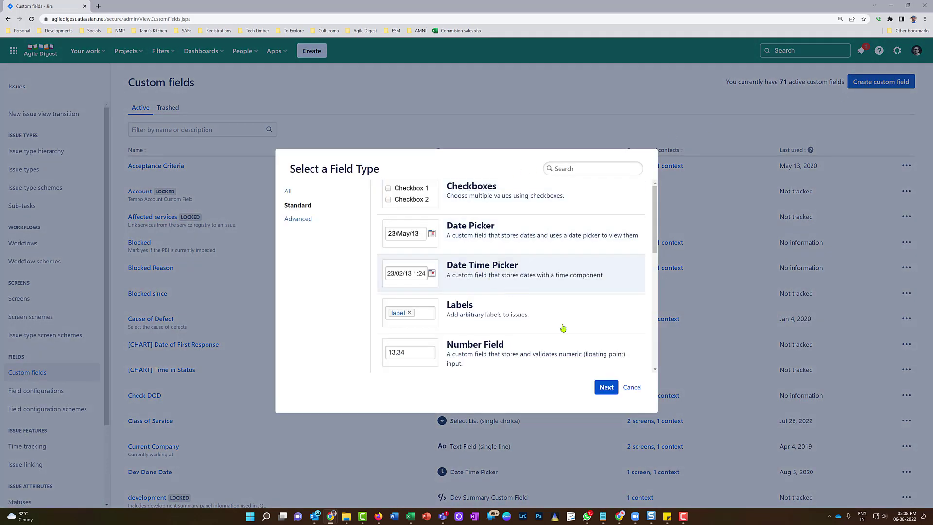
click(603, 392)
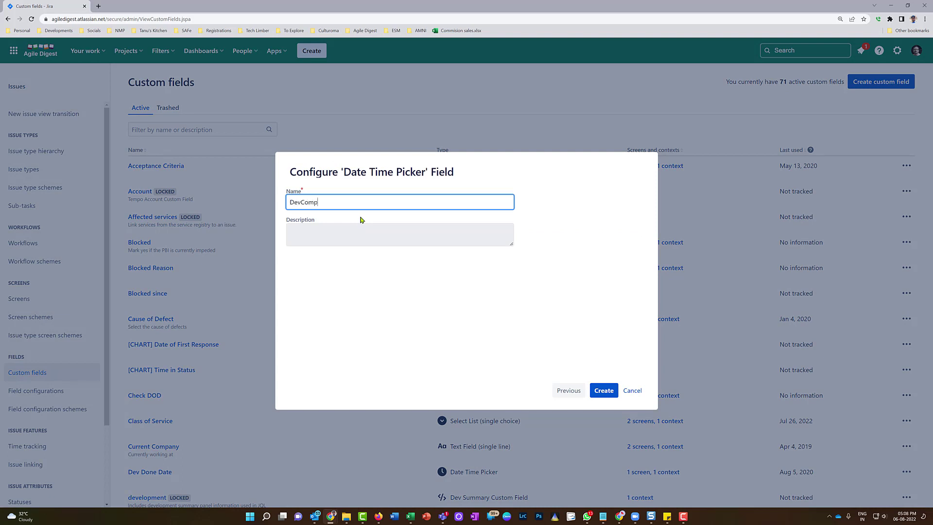
click(612, 394)
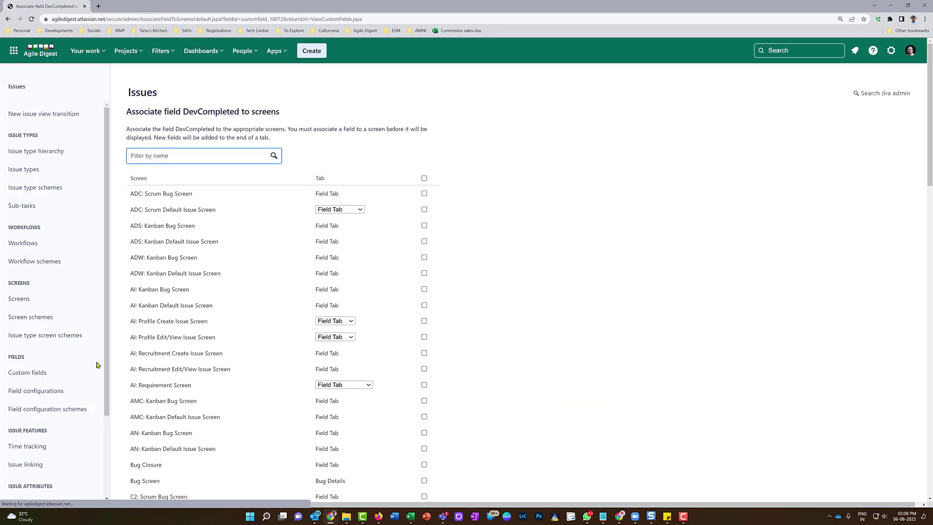
- Open the SAFE User Story Flow workflow for editing
scroll(244, 350, down, 2)
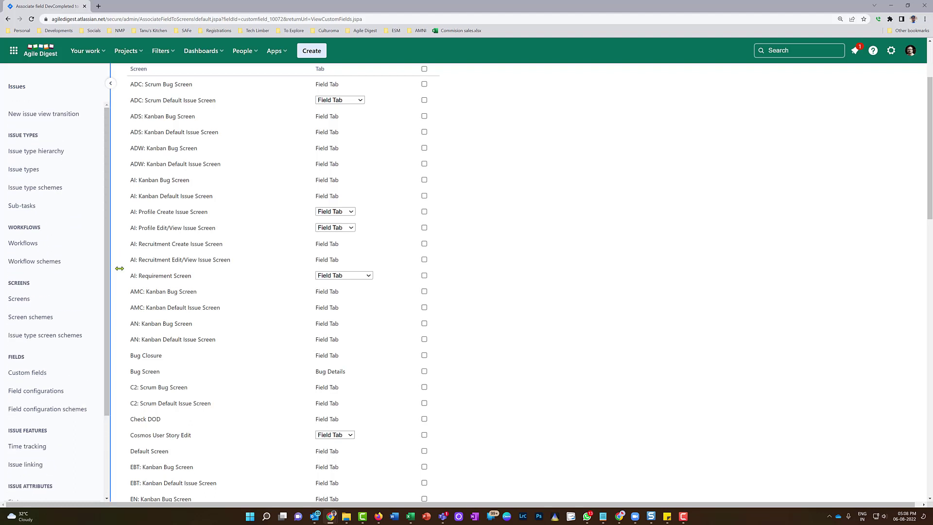
click(42, 248)
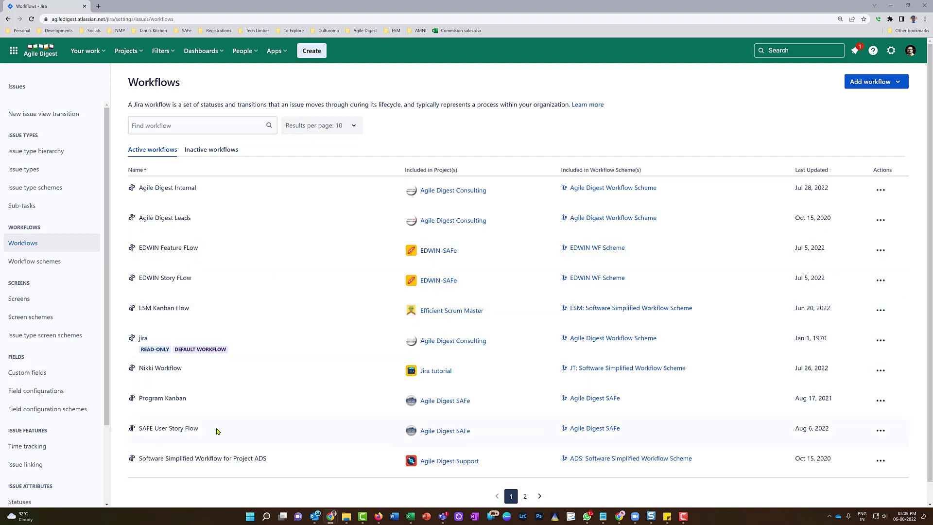
click(880, 430)
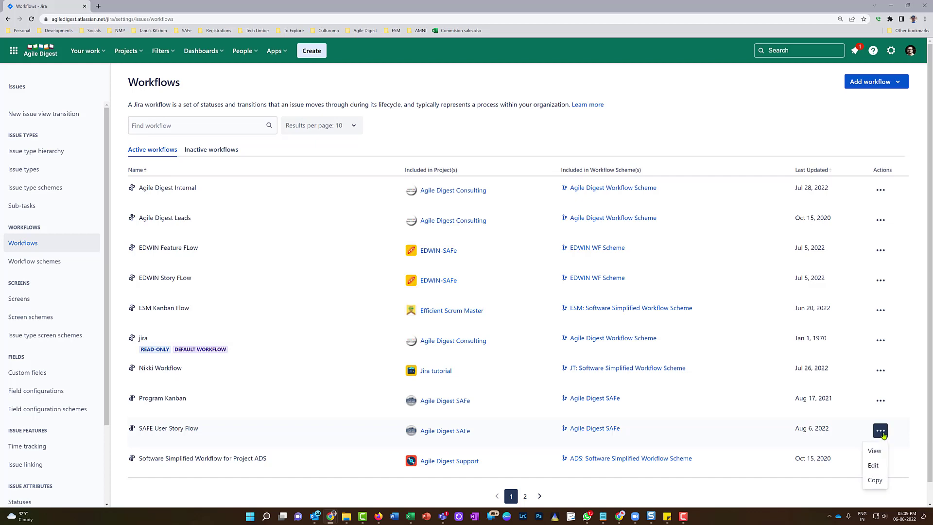
click(875, 467)
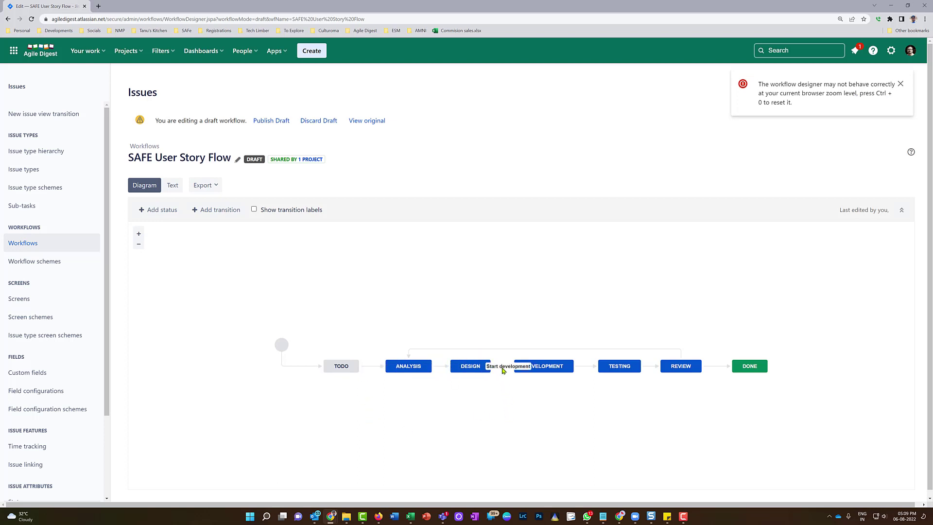
- Start adding an Update Issue Custom Field post function to the Start development transition between Design and Development
click(471, 362)
click(502, 369)
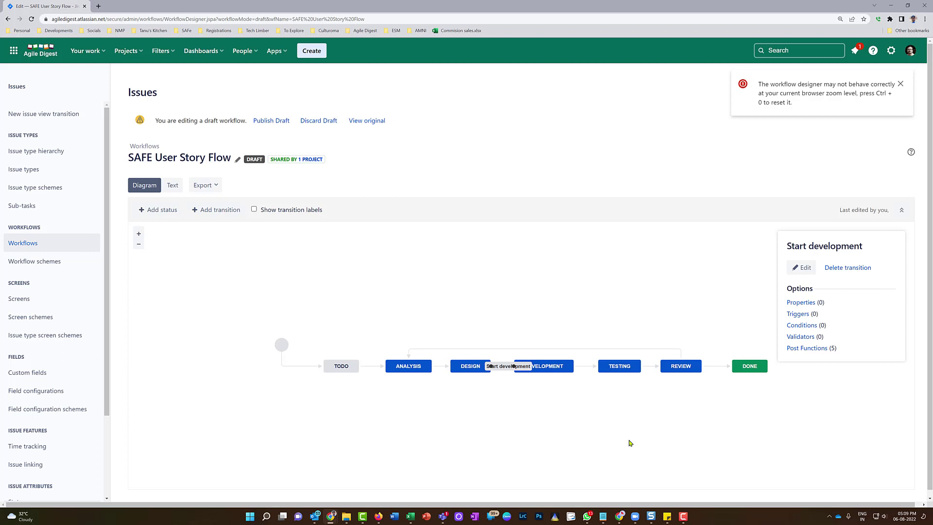
click(802, 348)
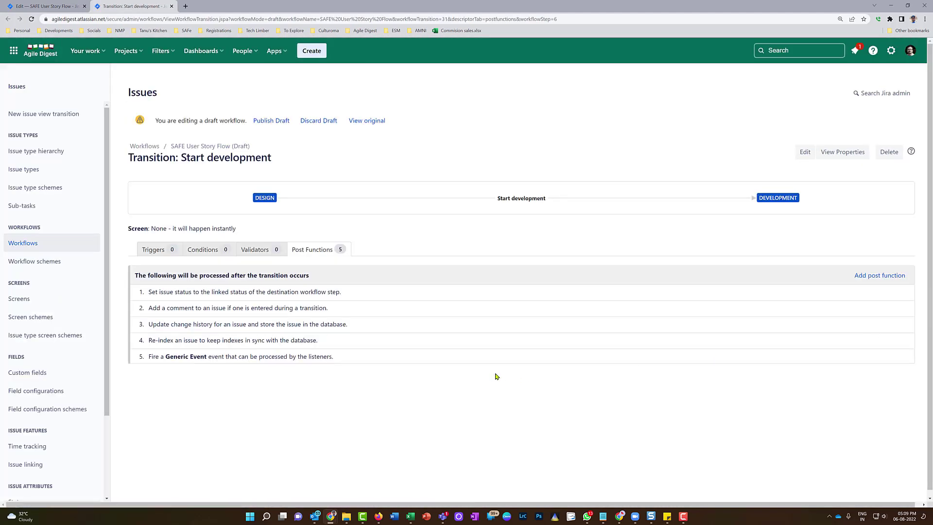
click(869, 281)
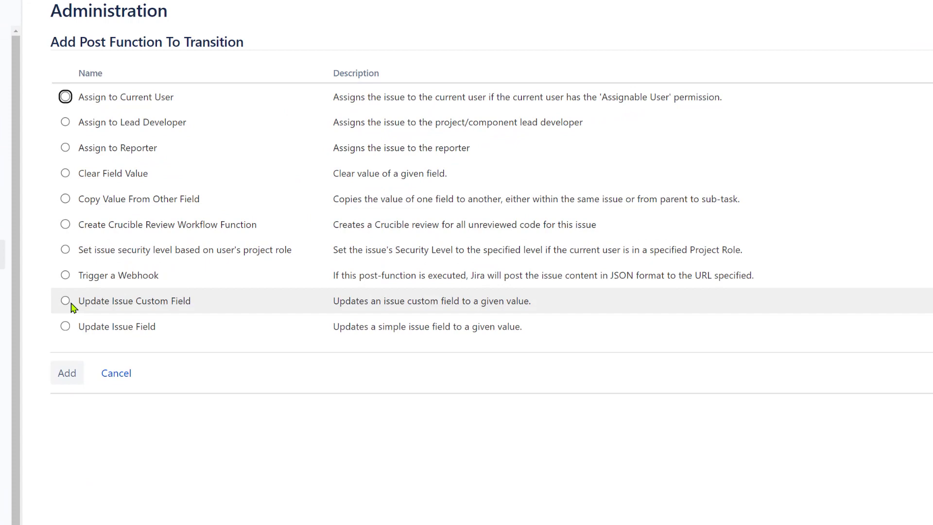
click(68, 302)
click(68, 379)
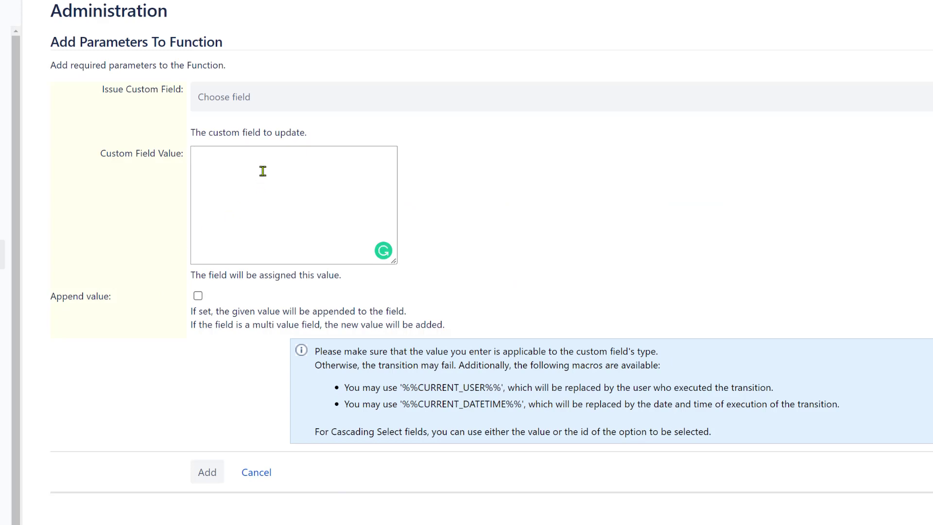
- Configure the post function to set the DevStarted field to %%CURRENT_DATETIME%% and add it to the transition
click(263, 97)
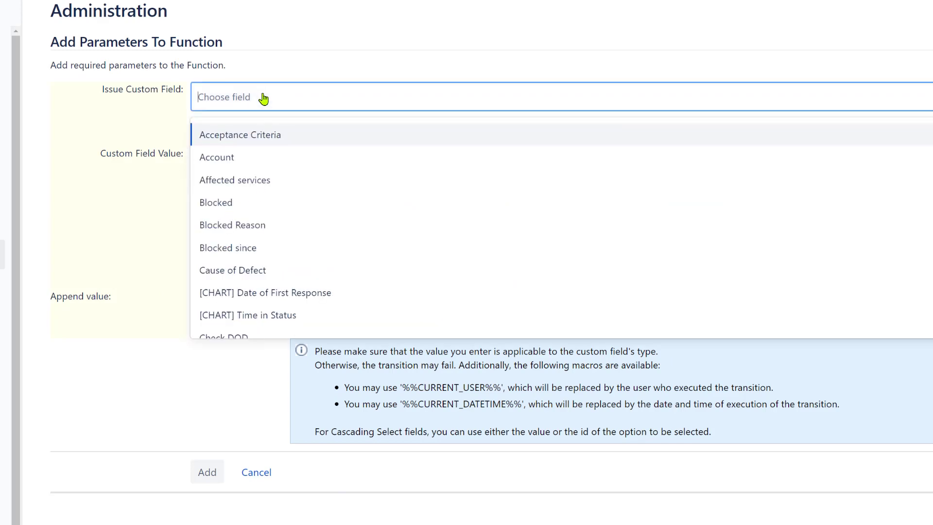
text(dev)
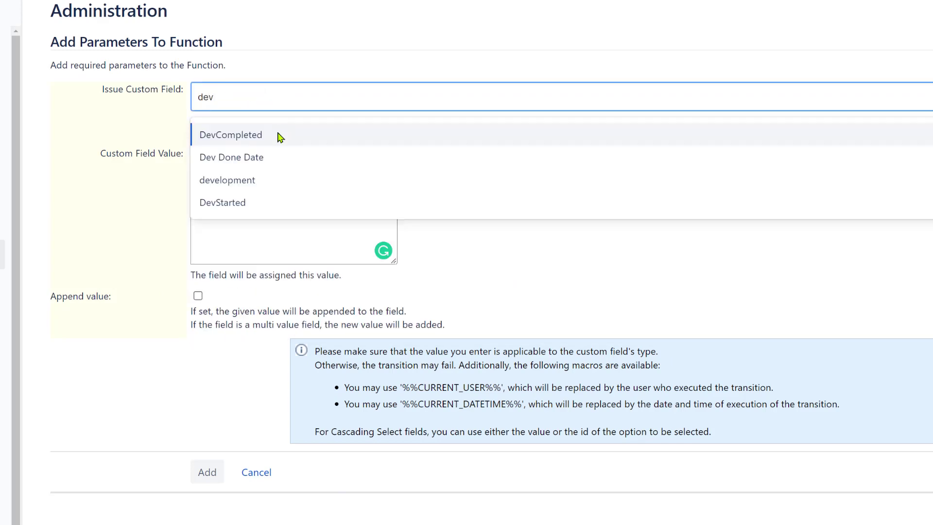
click(269, 204)
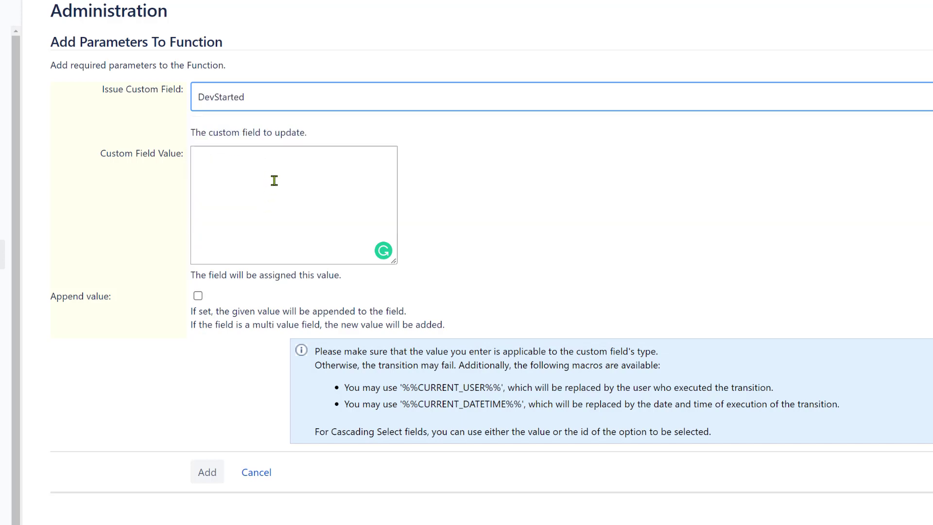
drag(403, 404, 521, 404)
key(ctrl+c)
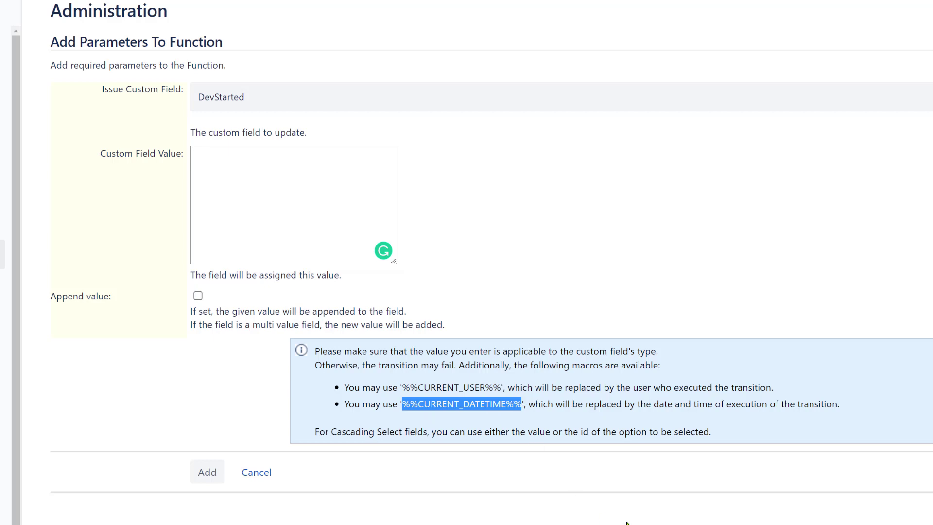
click(257, 175)
key(ctrl+v)
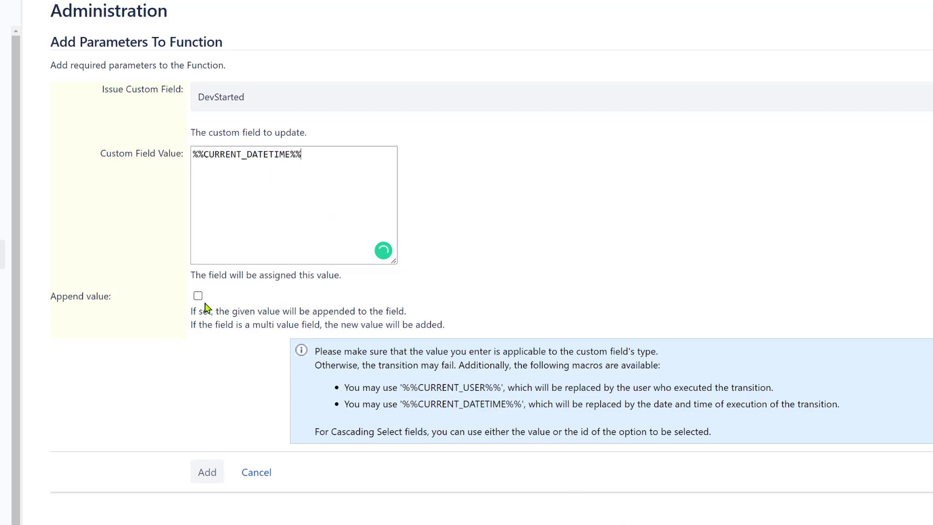
click(206, 477)
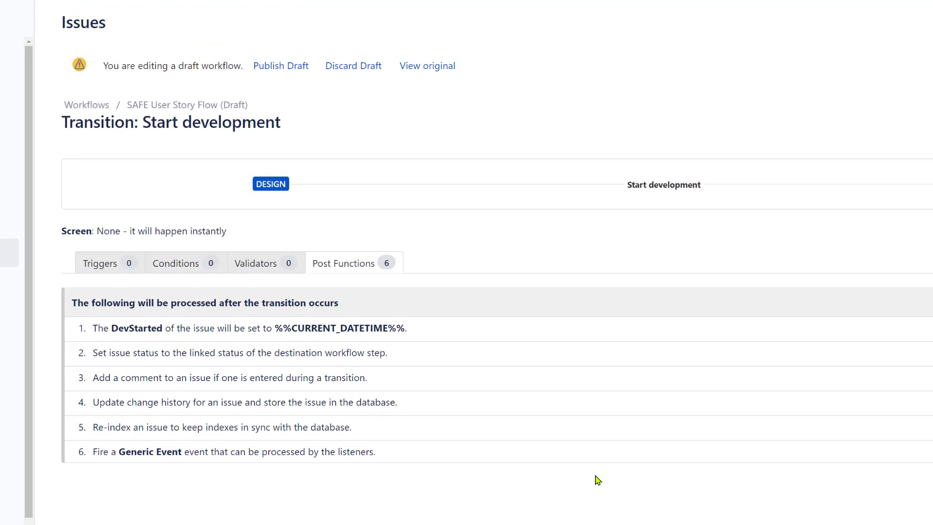
- Publish the workflow draft and display the active SAFE User Story Flow as a diagram, dismissing the zoom-level notice
click(286, 120)
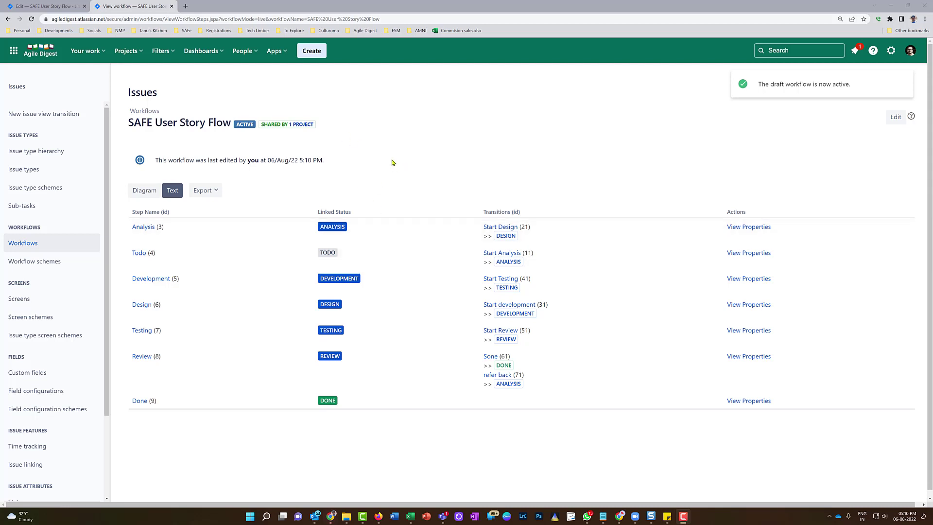
click(137, 190)
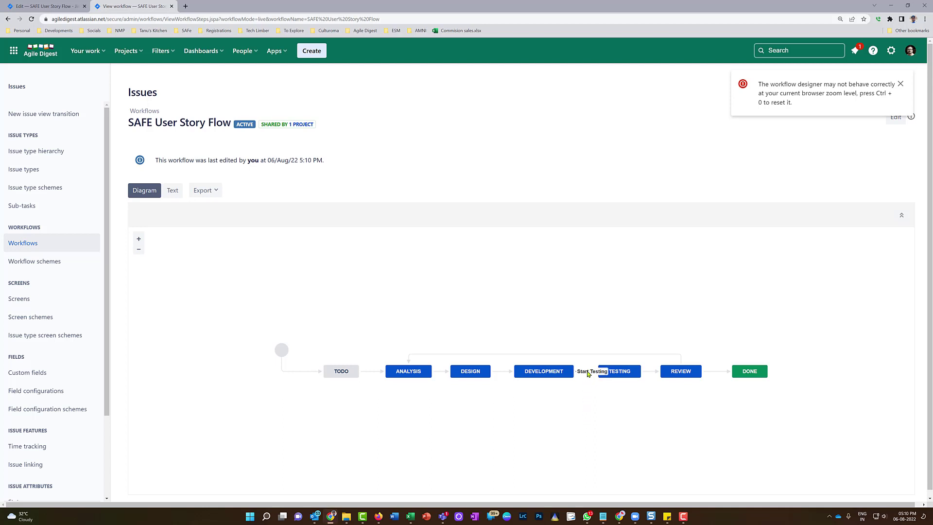
click(905, 84)
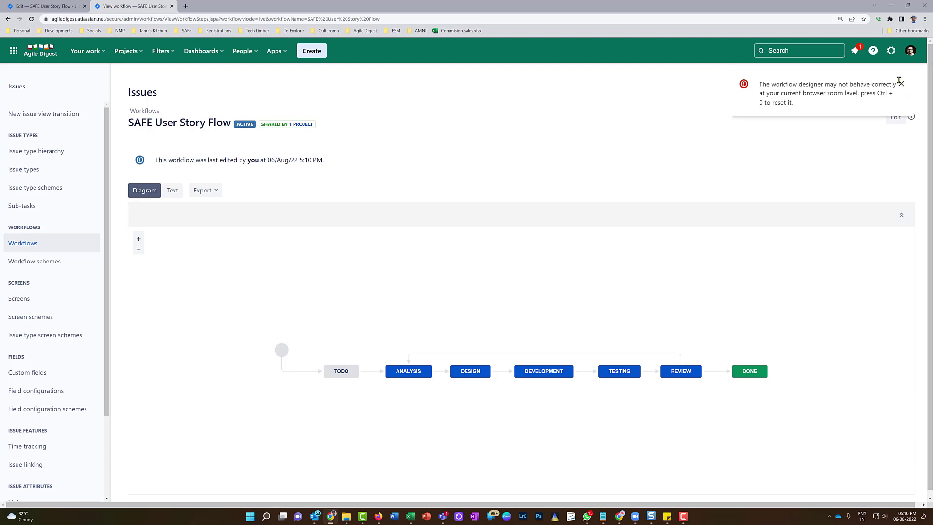
- Edit SAFE User Story Flow and start adding an Update Issue Custom Field post function to the Start Testing transition between Development and Testing
click(895, 117)
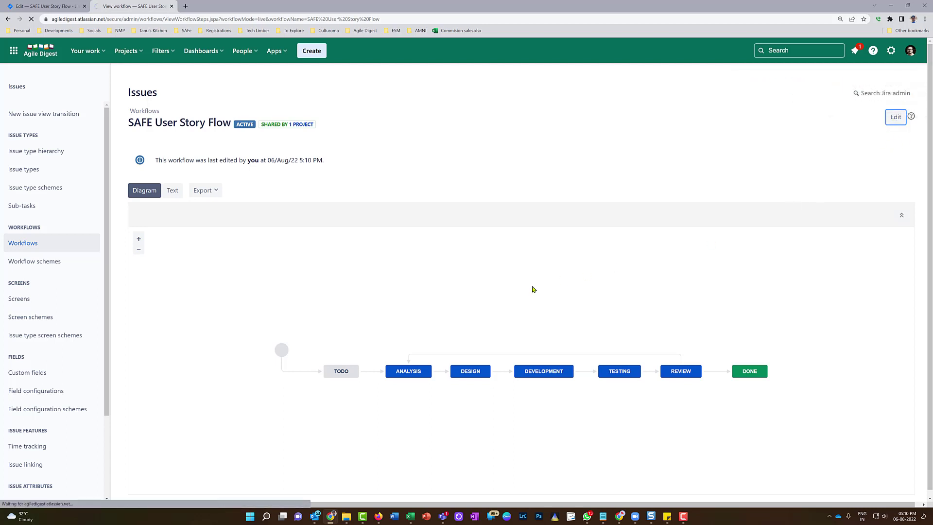
click(587, 369)
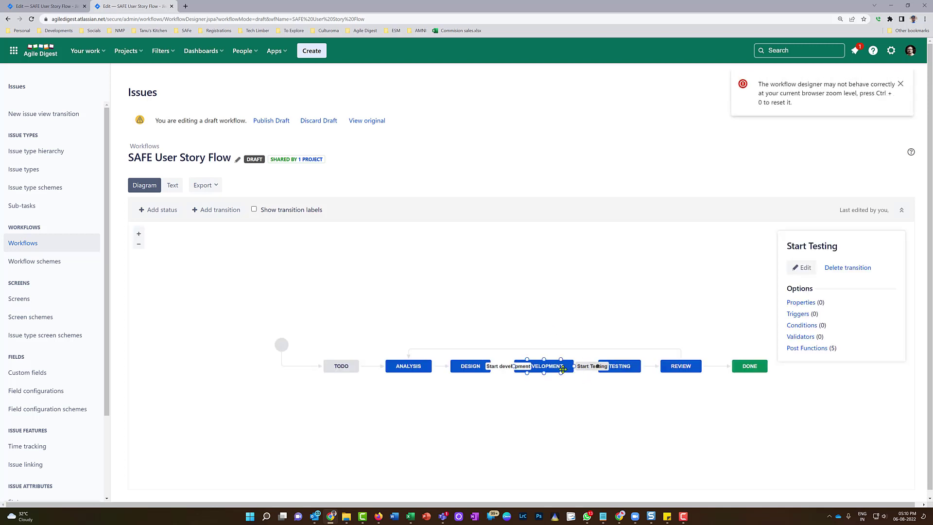
click(803, 349)
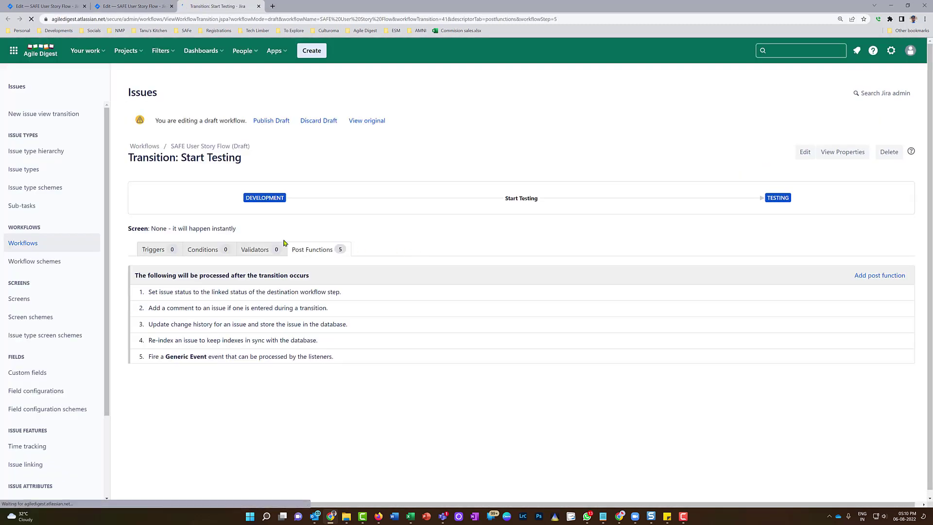
click(898, 277)
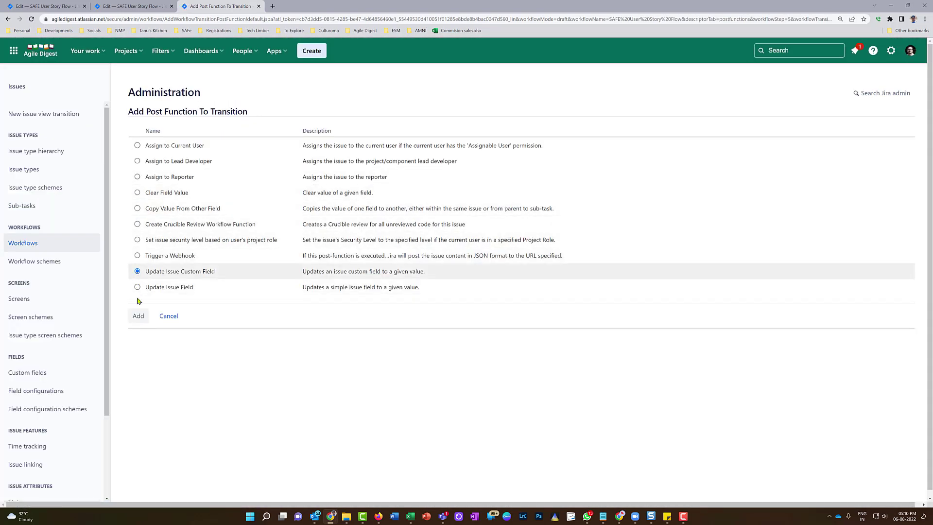
click(138, 315)
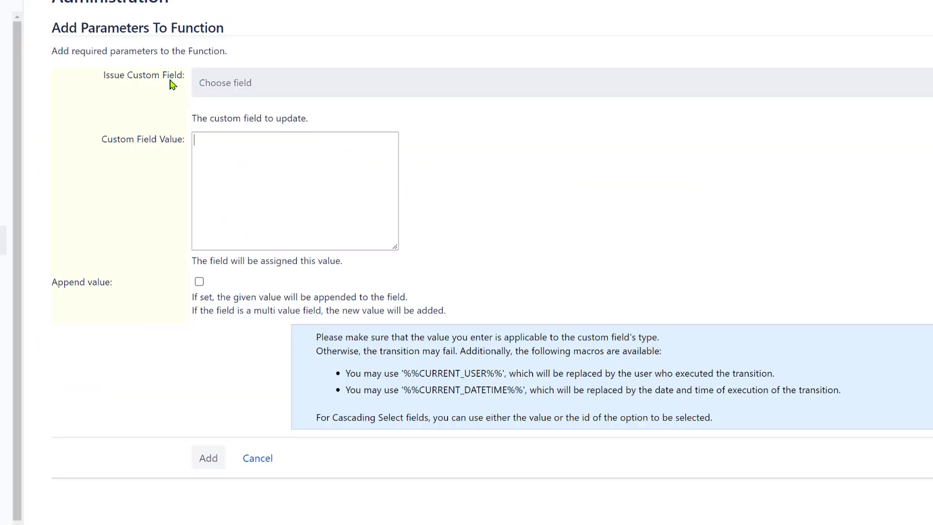
- Configure the post function to set the development field to %%CURRENT_DATETIME%% and add it to the transition
click(239, 82)
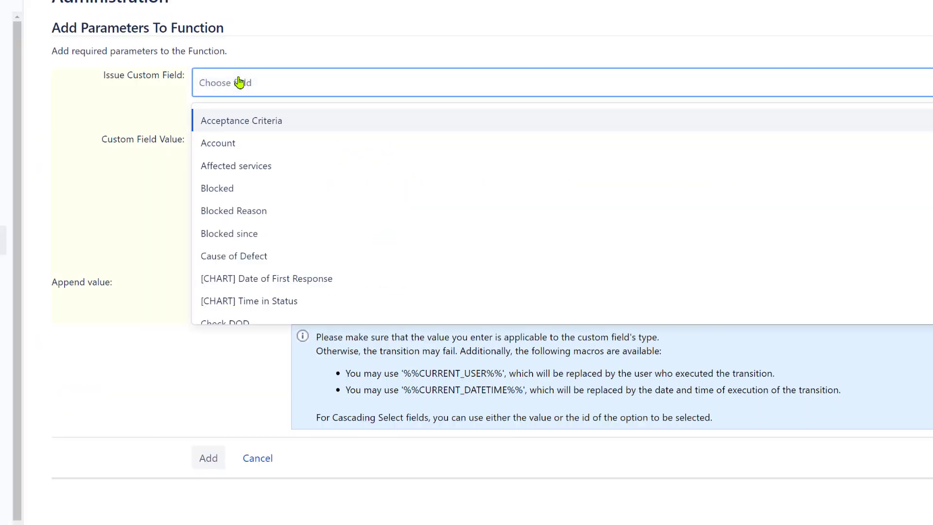
text(dev)
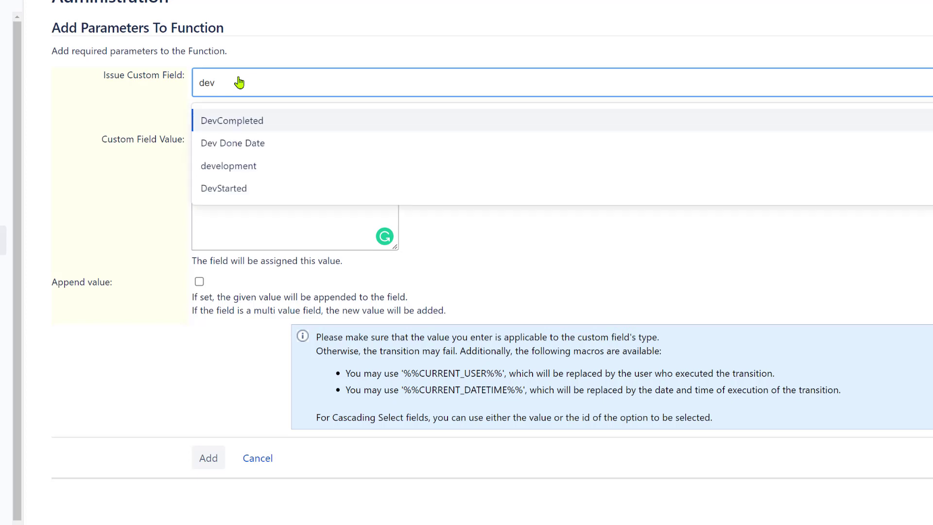
click(262, 166)
click(272, 166)
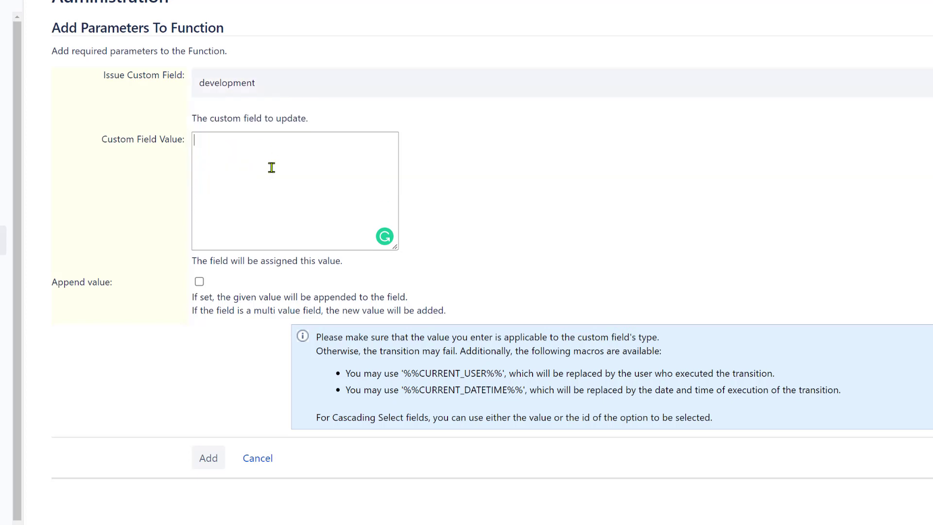
key(ctrl+v)
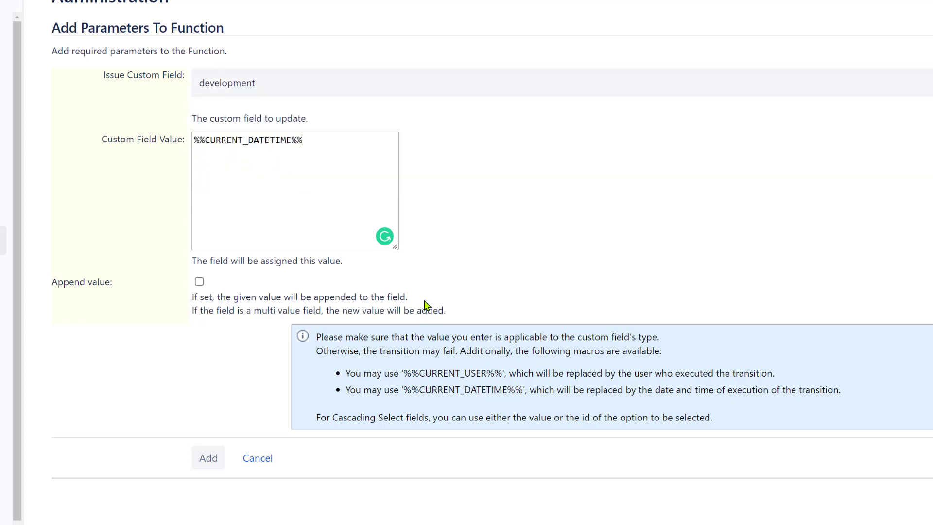
click(209, 457)
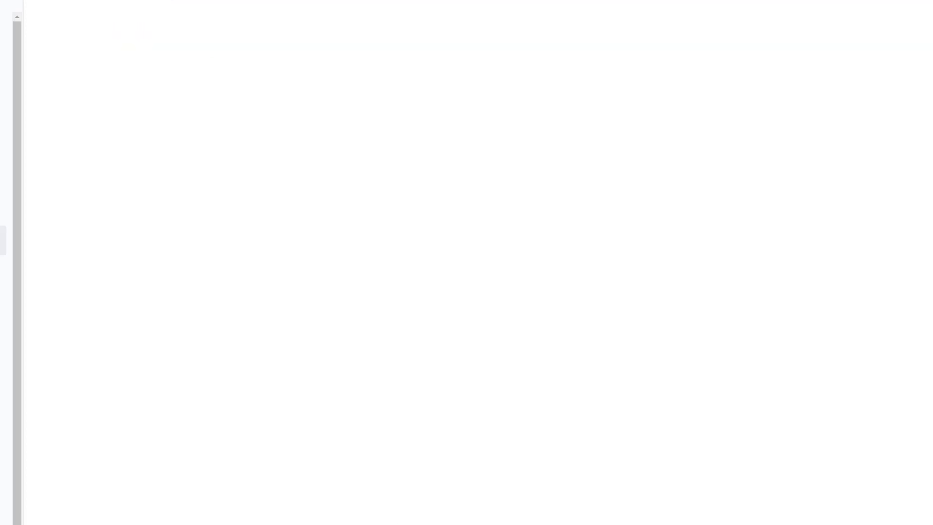
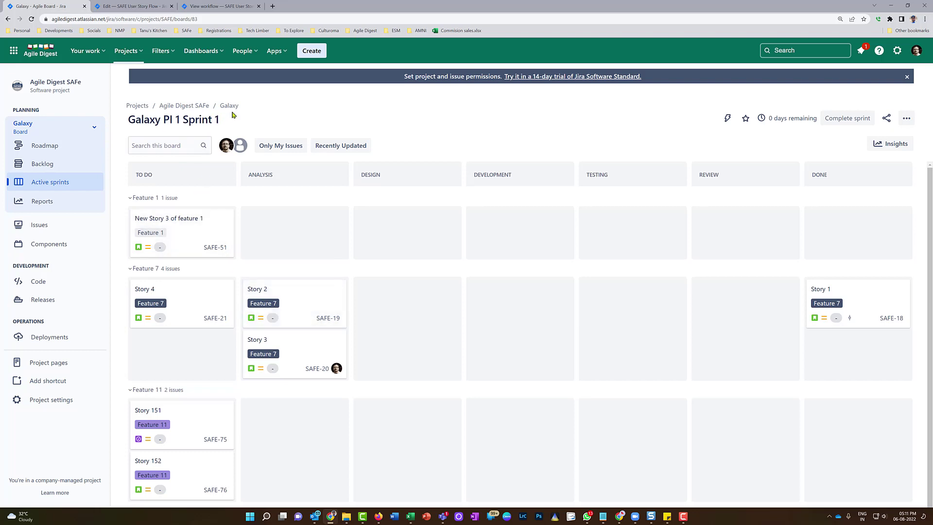
- Open the general settings of the Galaxy board and open its saved filter query in the issue navigator
click(906, 119)
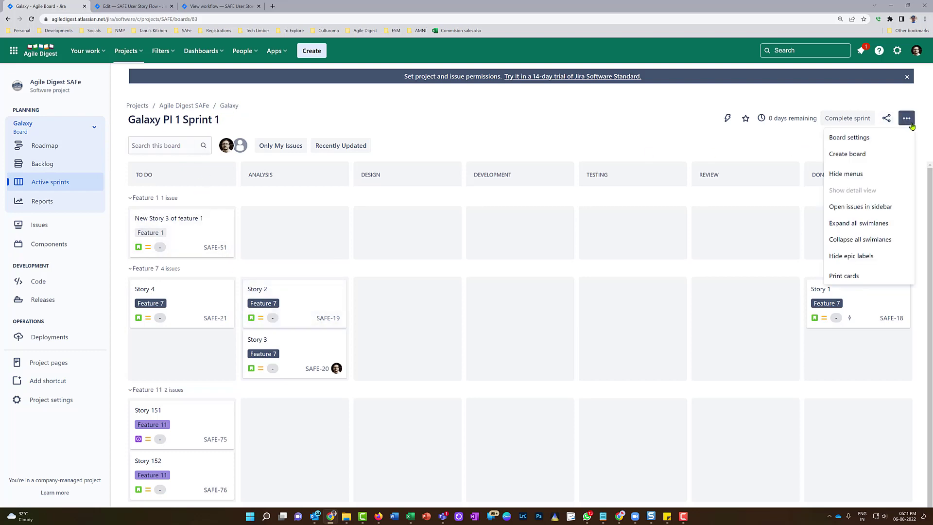
click(852, 139)
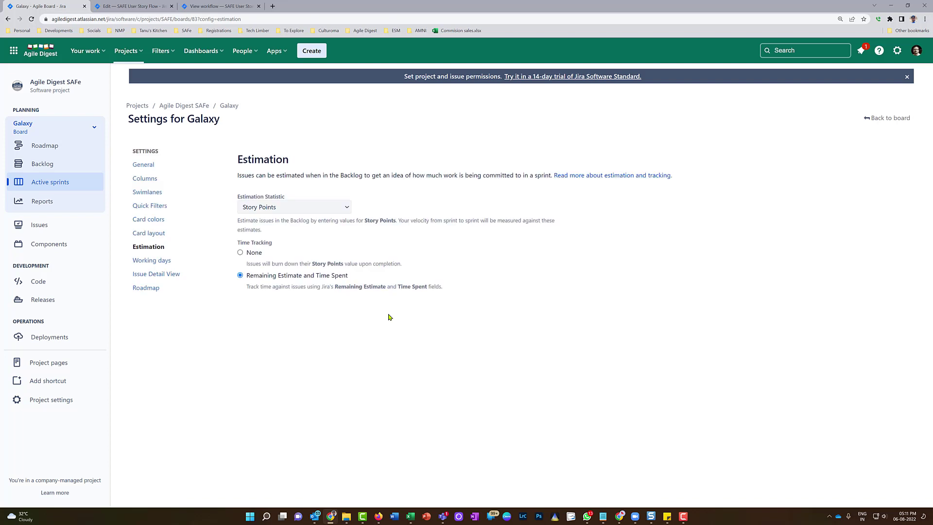
click(165, 167)
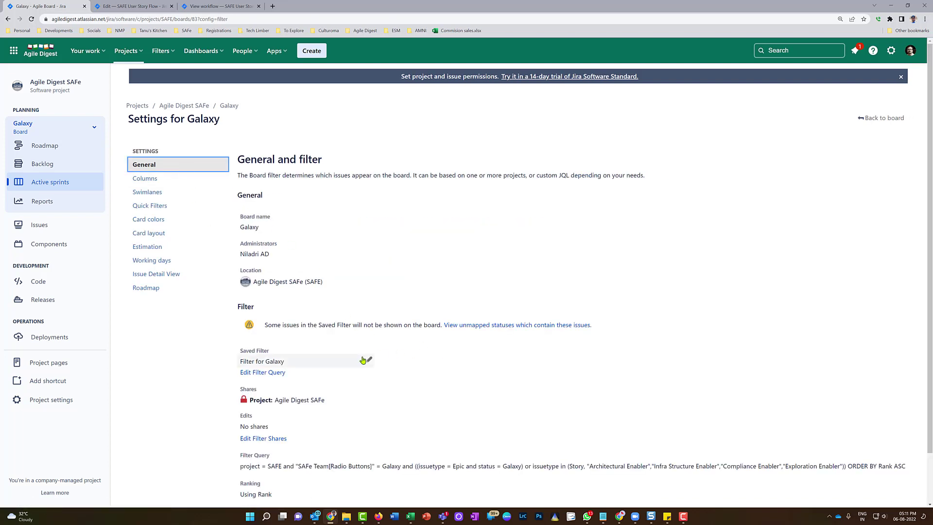
scroll(363, 360, down, 1)
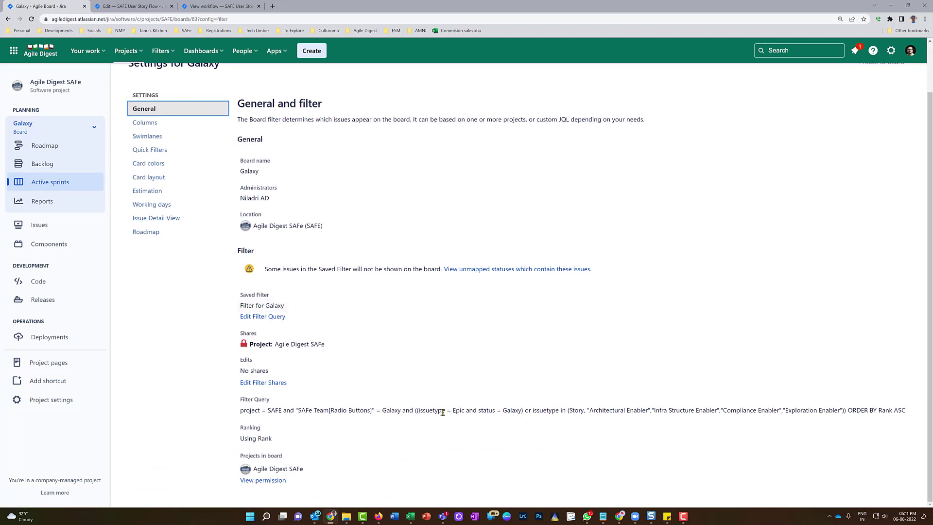
click(271, 318)
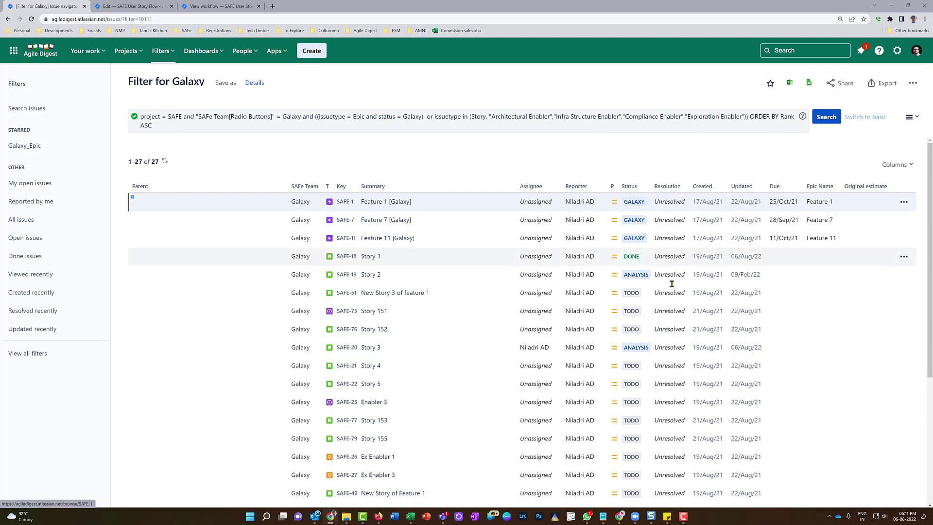
- Add the DevStarted and DevCompleted columns to the Galaxy filter's issue list
click(911, 169)
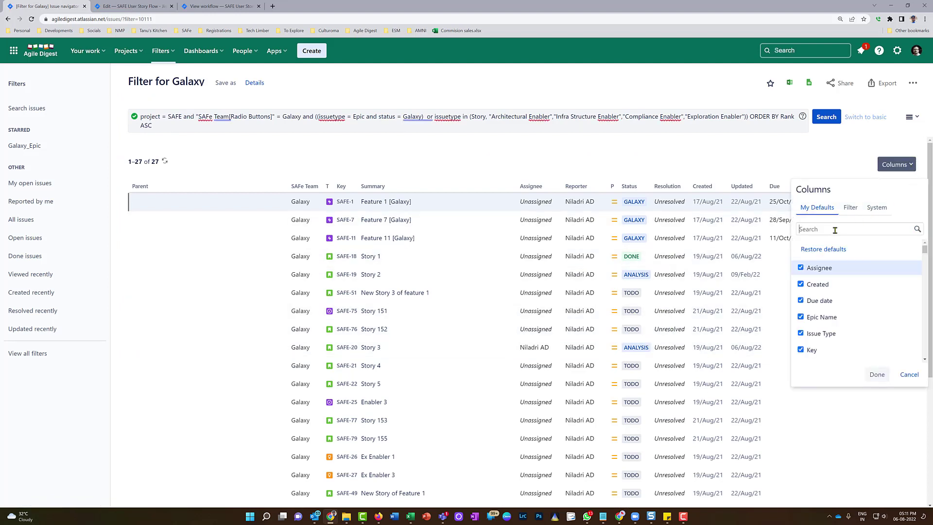
text(dev)
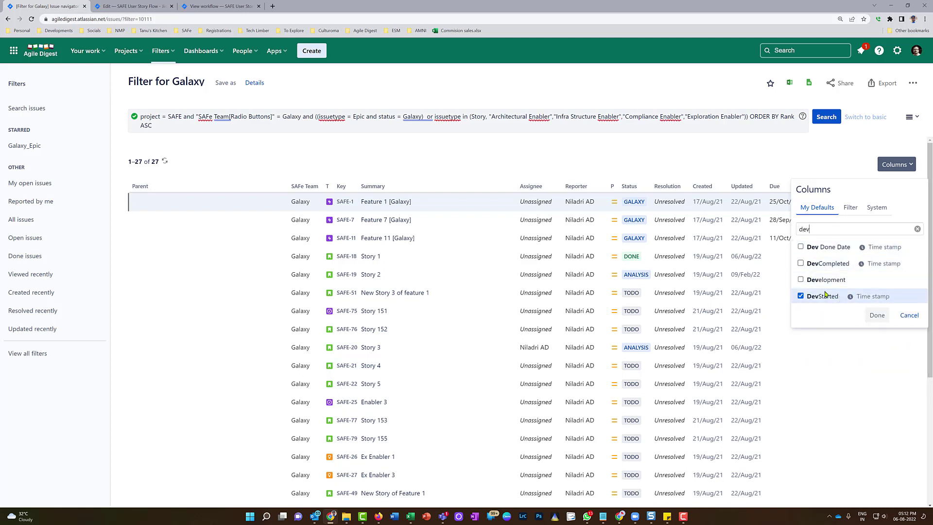
click(801, 263)
click(877, 314)
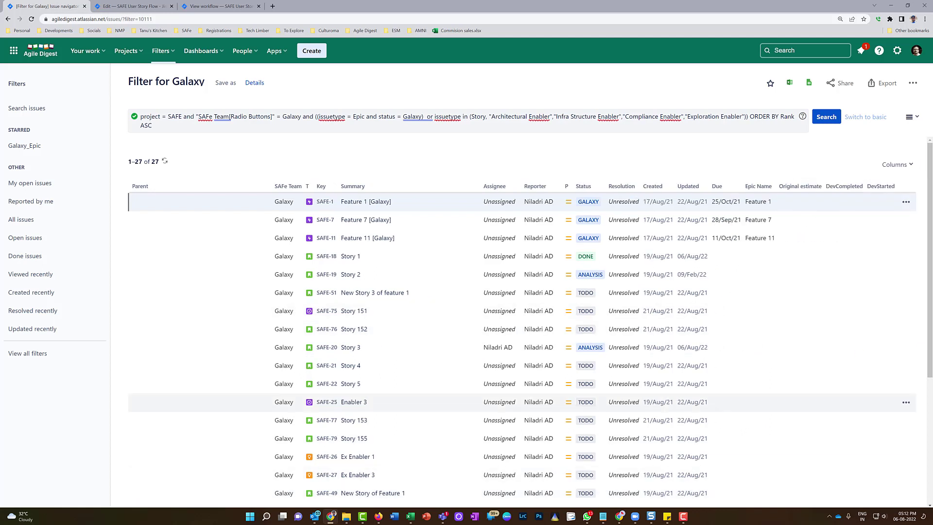
- Sort the issue list by DevStarted in ascending order and place the DevStarted column before DevCompleted
click(881, 187)
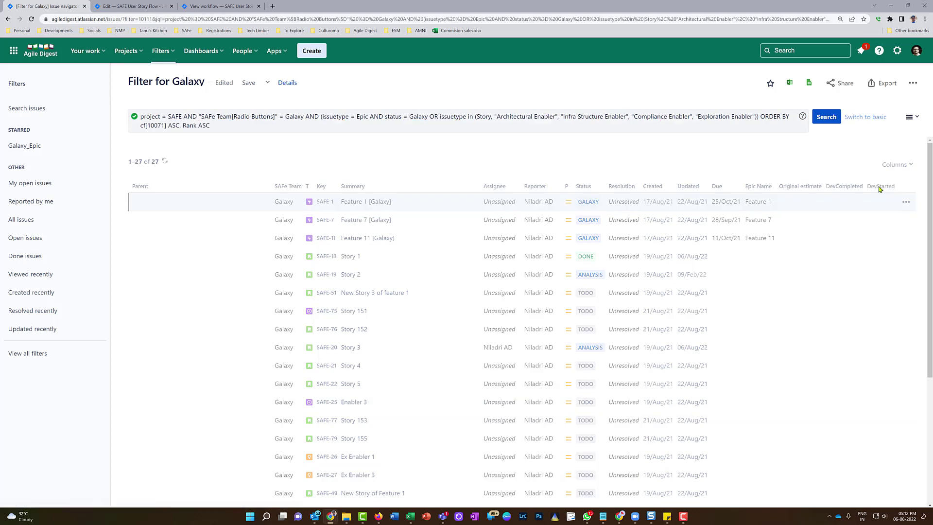
drag(880, 188, 833, 171)
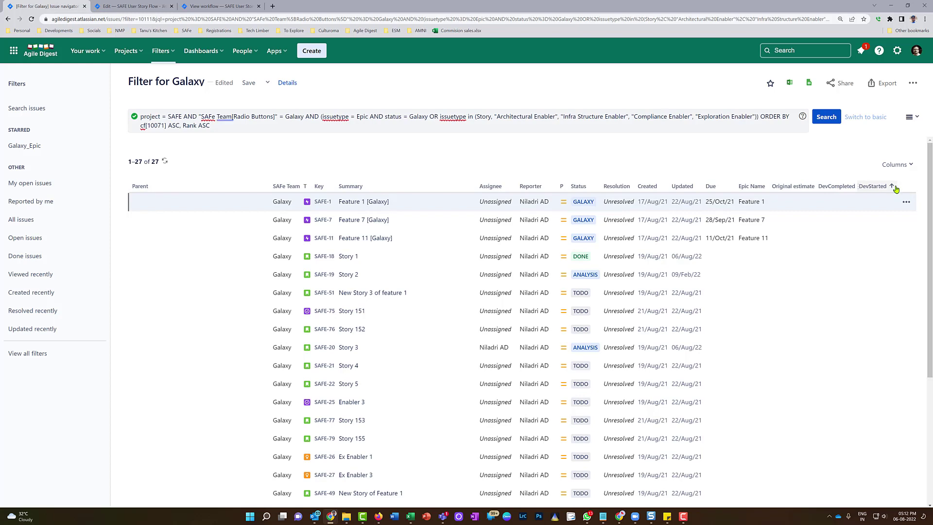
drag(870, 189, 846, 189)
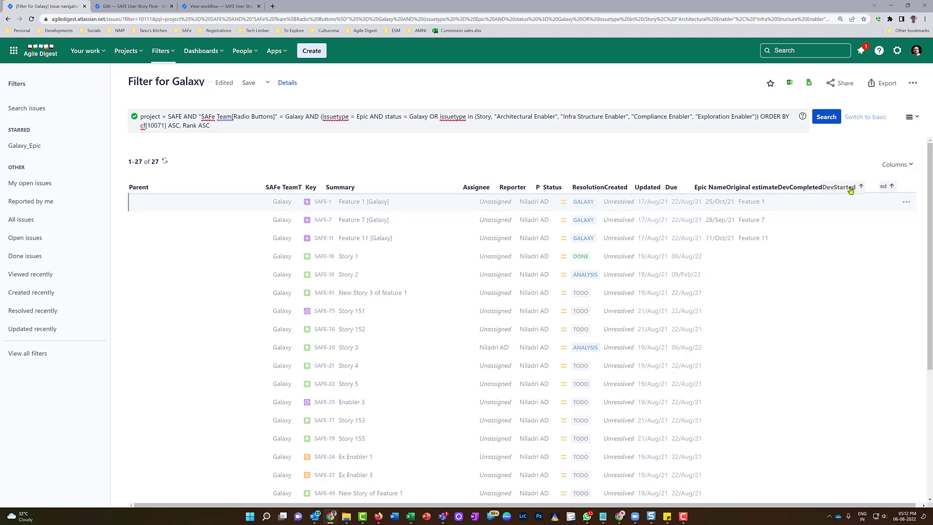
drag(863, 189, 893, 282)
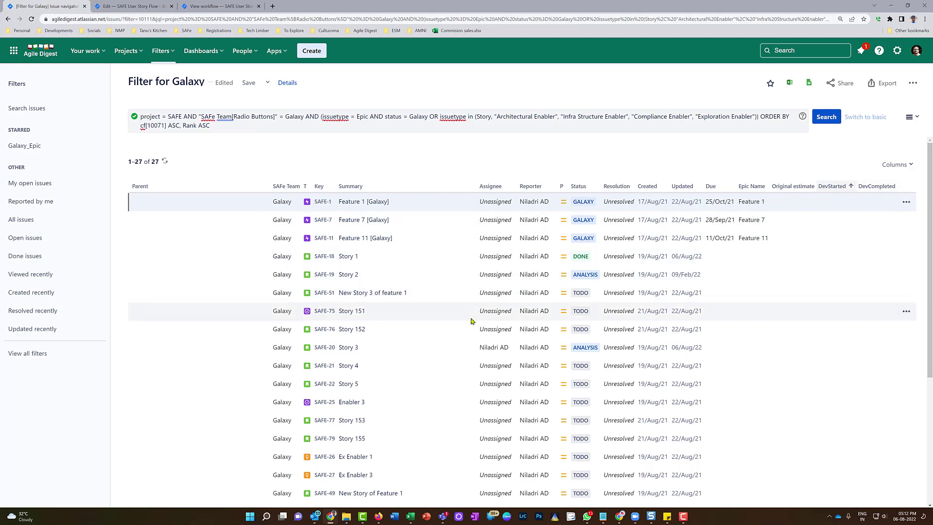
scroll(471, 321, down, 5)
scroll(465, 338, up, 5)
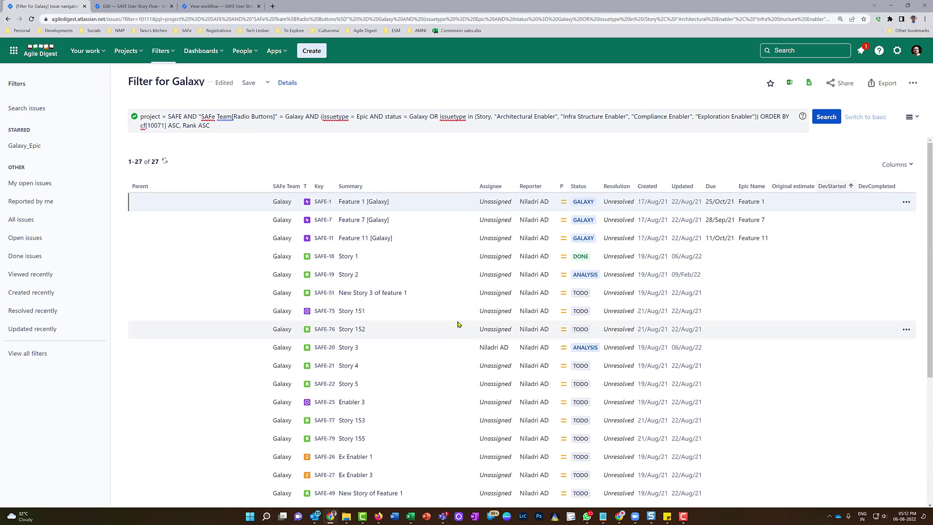
scroll(441, 331, down, 5)
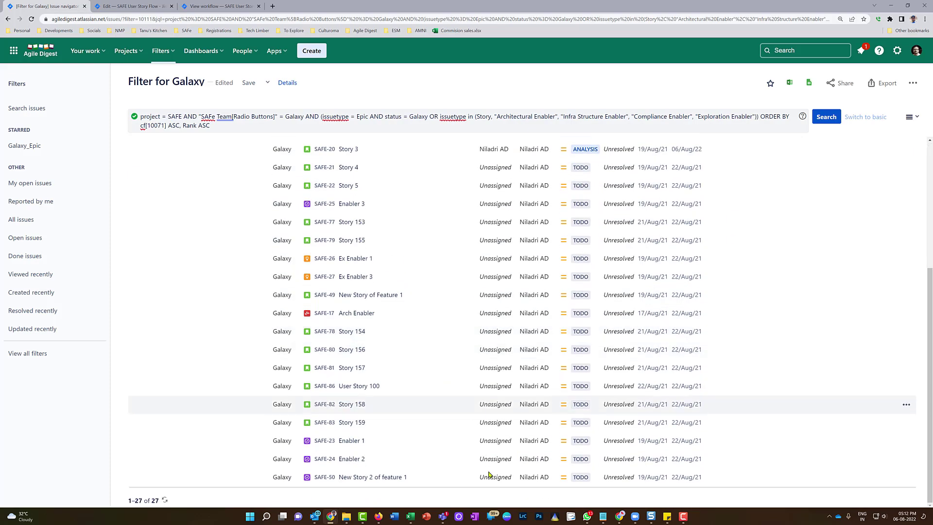
scroll(785, 243, up, 5)
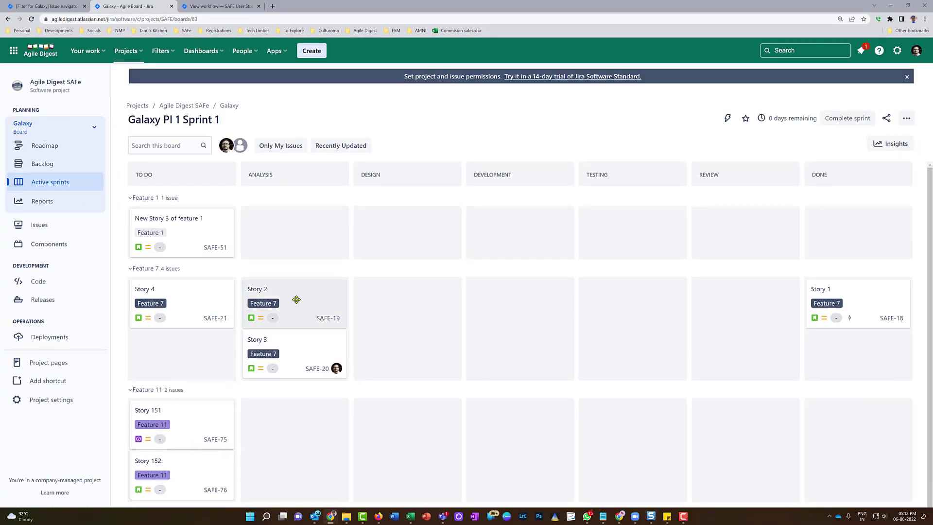
- Move Story 152 through Analysis to Development on the Galaxy sprint board and rerun the Galaxy filter to check its DevStarted value
scroll(296, 303, down, 1)
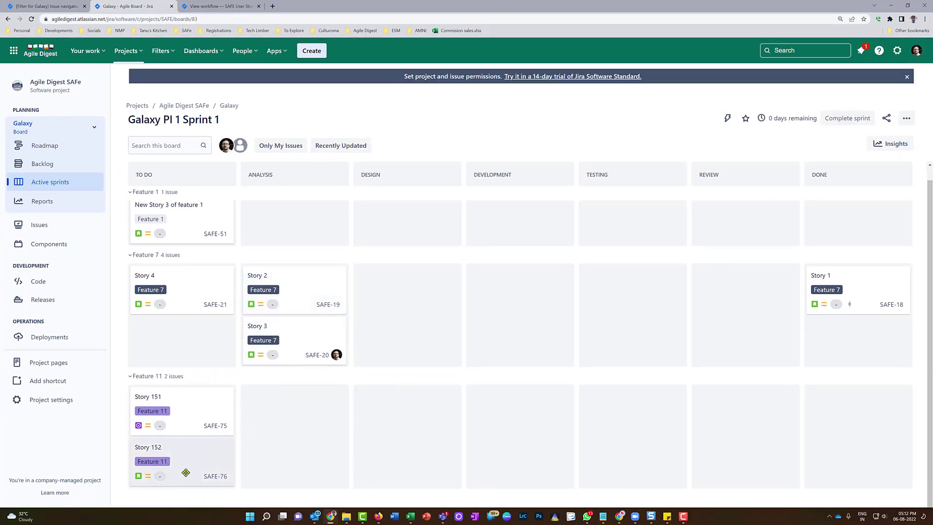
drag(183, 474, 318, 489)
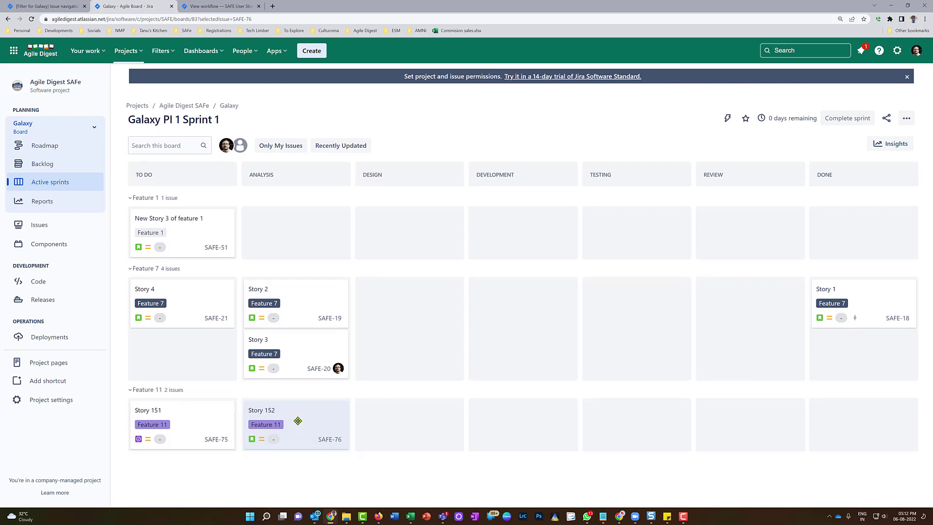
drag(298, 424, 510, 481)
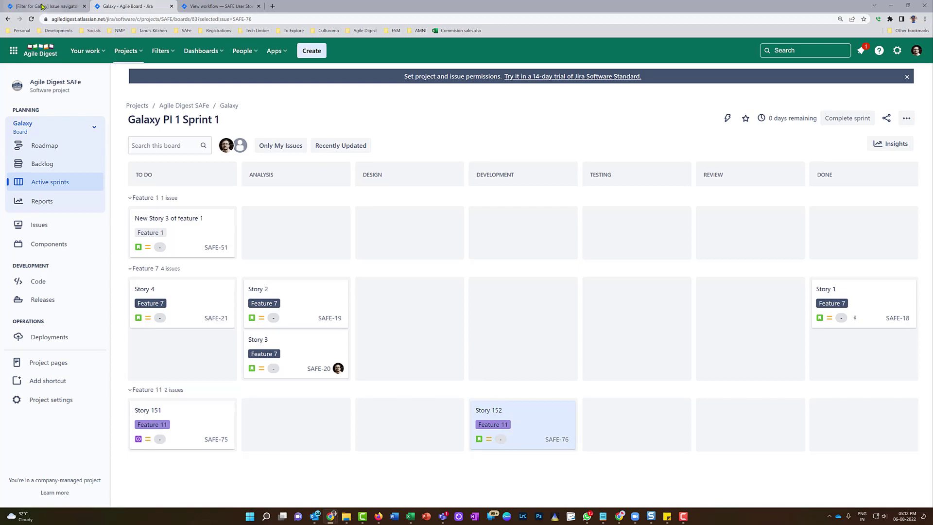
click(56, 6)
click(825, 115)
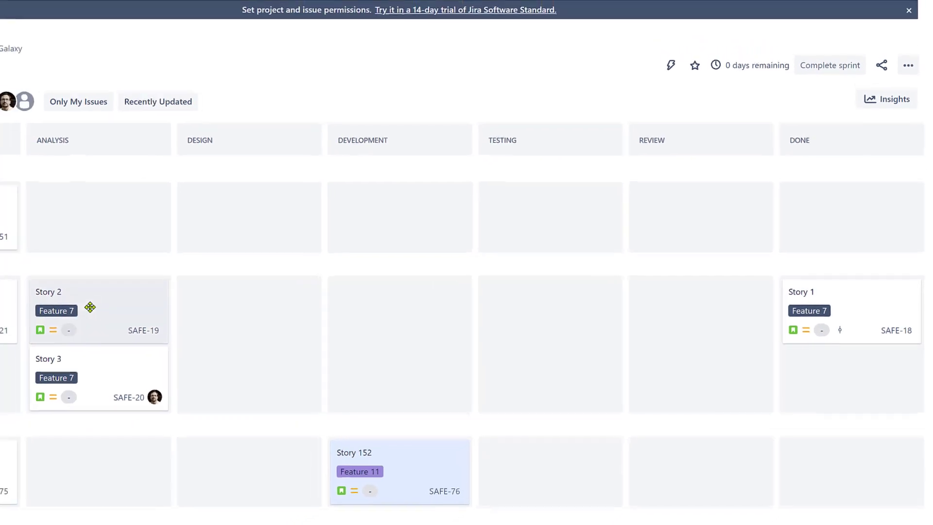
- Move Story 2 from Analysis to Development on the sprint board and return to the Galaxy filter's issue list
drag(89, 306, 367, 293)
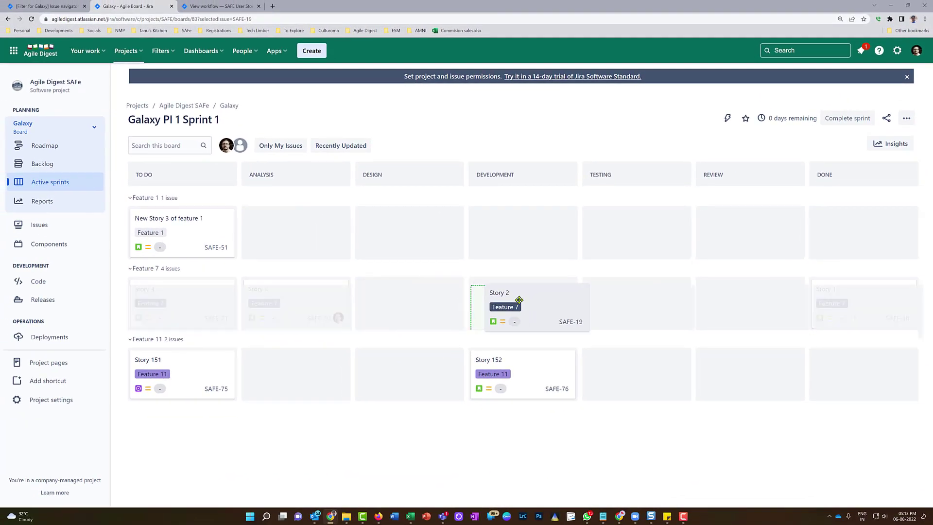
drag(519, 300, 521, 304)
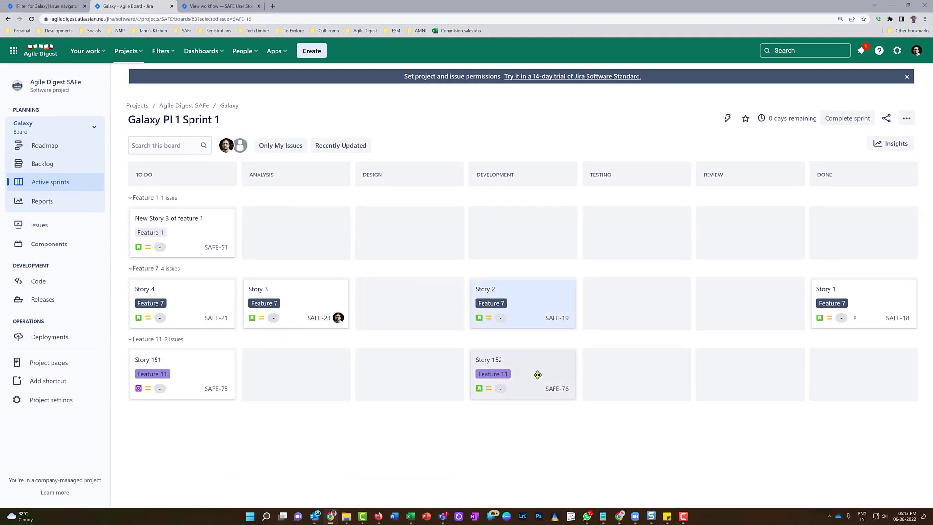
click(48, 6)
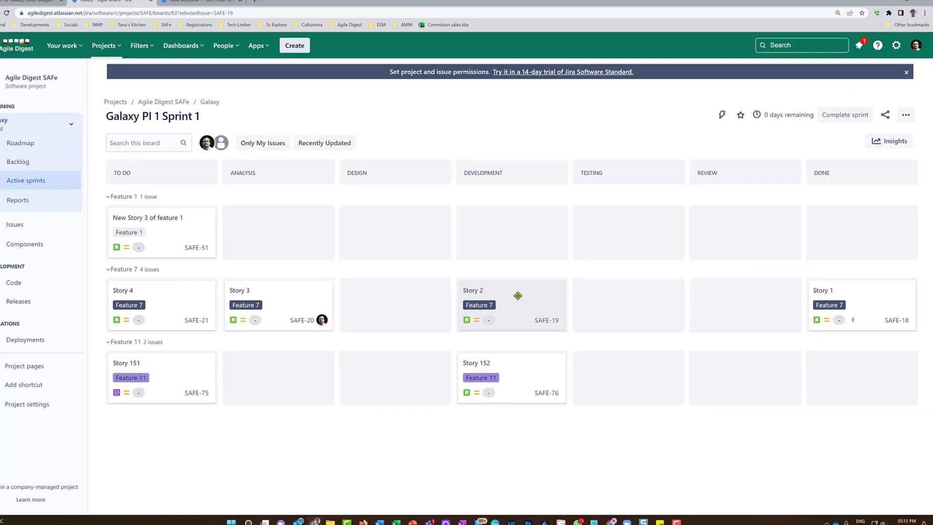
- Move Story 2 from Development to Testing on the sprint board and reload the Galaxy filter's issue list to check its DevCompleted value
drag(519, 296, 648, 298)
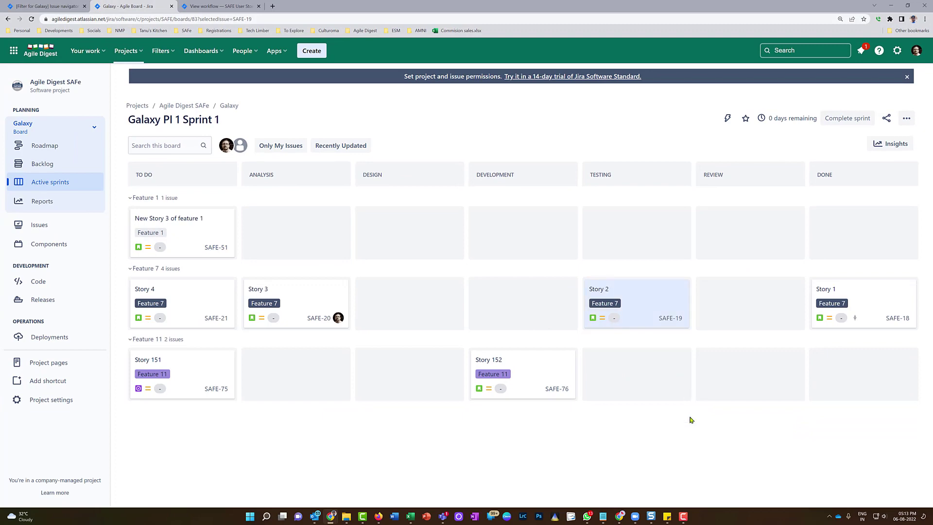
click(56, 6)
click(34, 22)
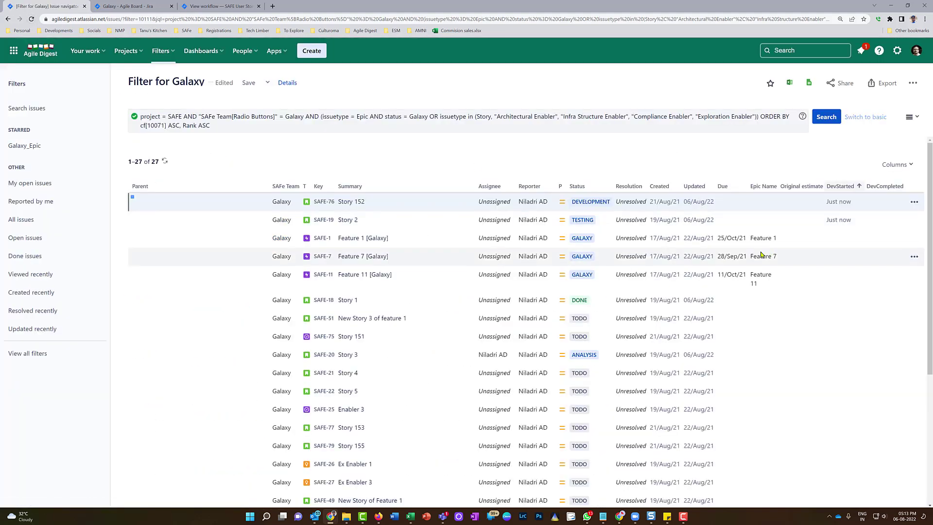
- Reload the Galaxy filter and sort its issue list by DevCompleted, then by DevStarted in ascending order, to check the recorded times
click(31, 22)
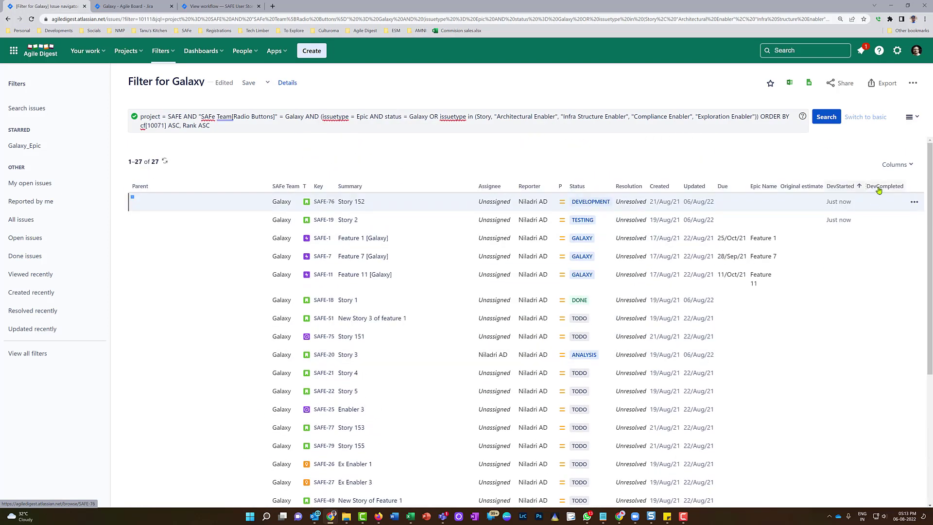
click(879, 189)
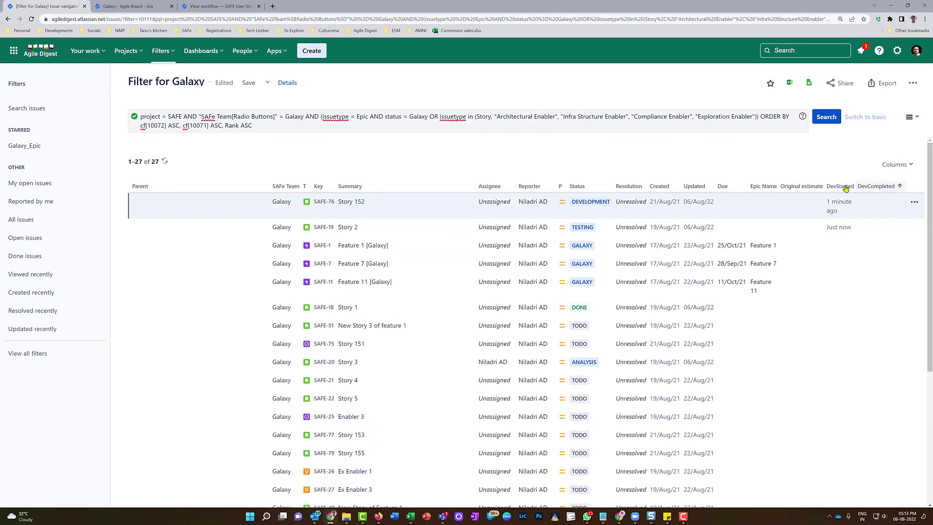
click(844, 187)
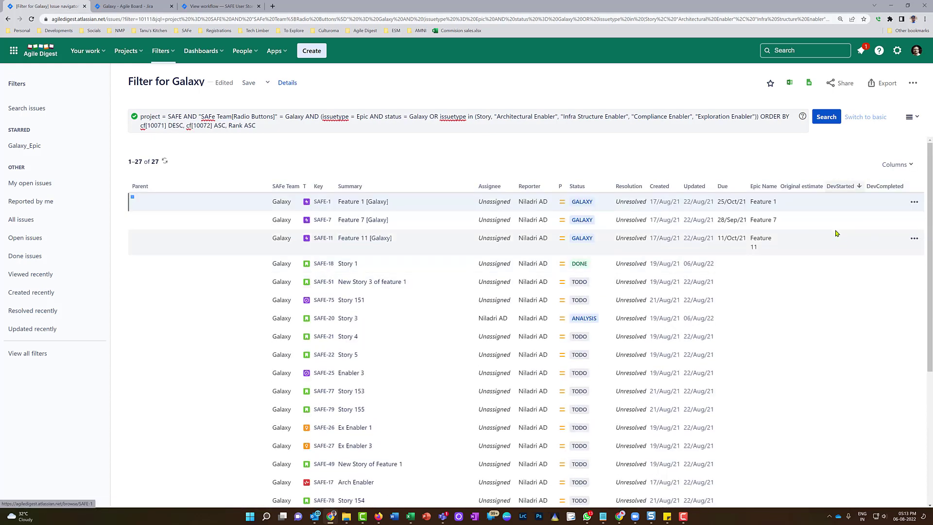
click(841, 187)
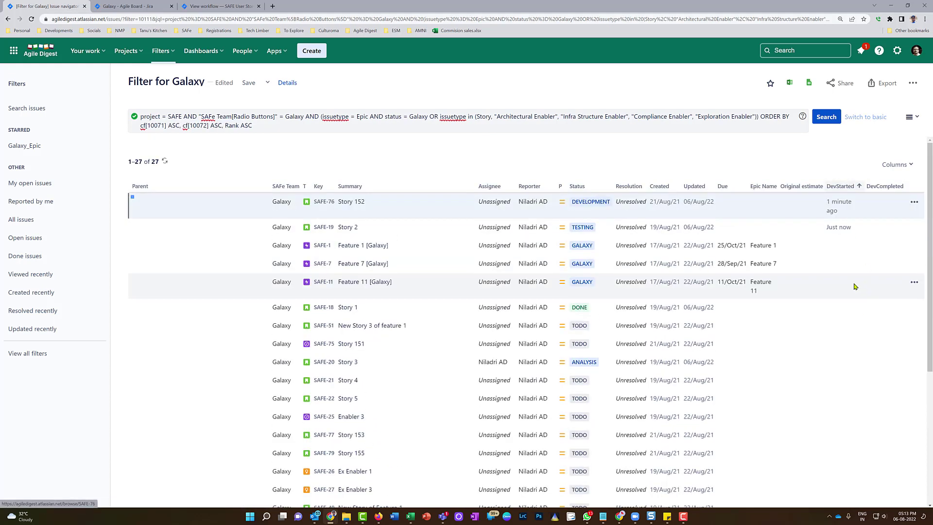
- Create a draft of the SAFE User Story Flow workflow, show it as a diagram and publish it without a backup copy
click(115, 11)
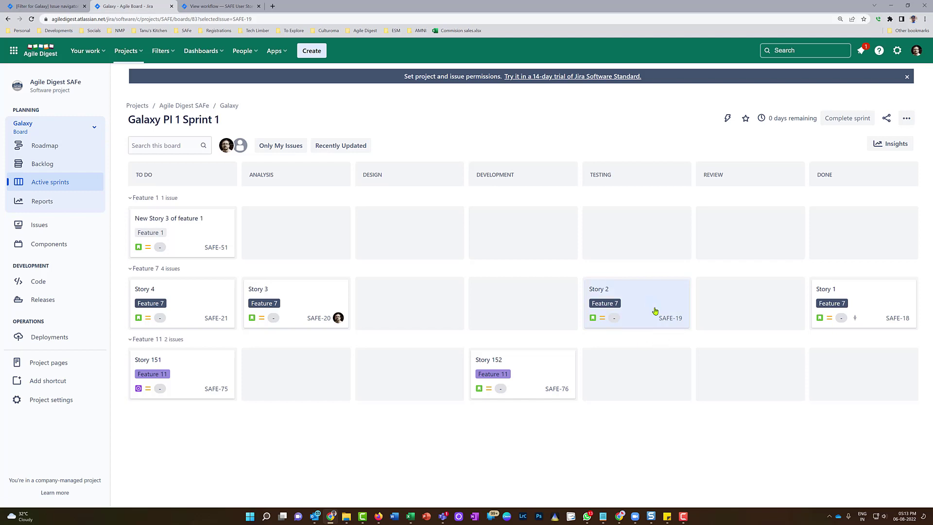
click(185, 5)
key(F5)
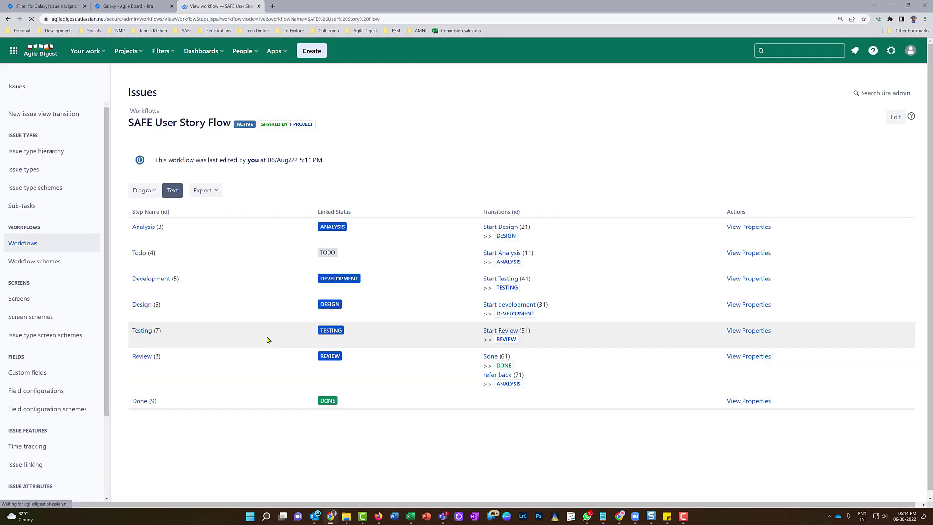
click(897, 118)
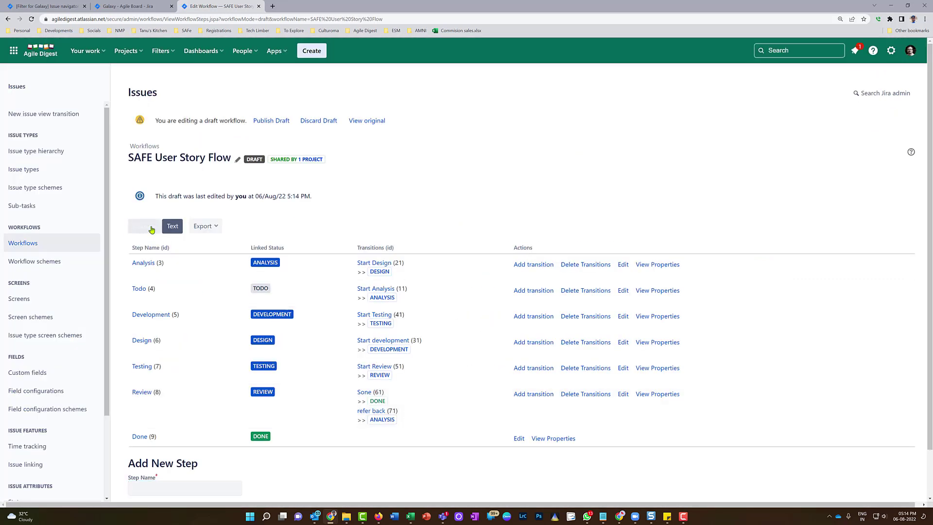
click(152, 229)
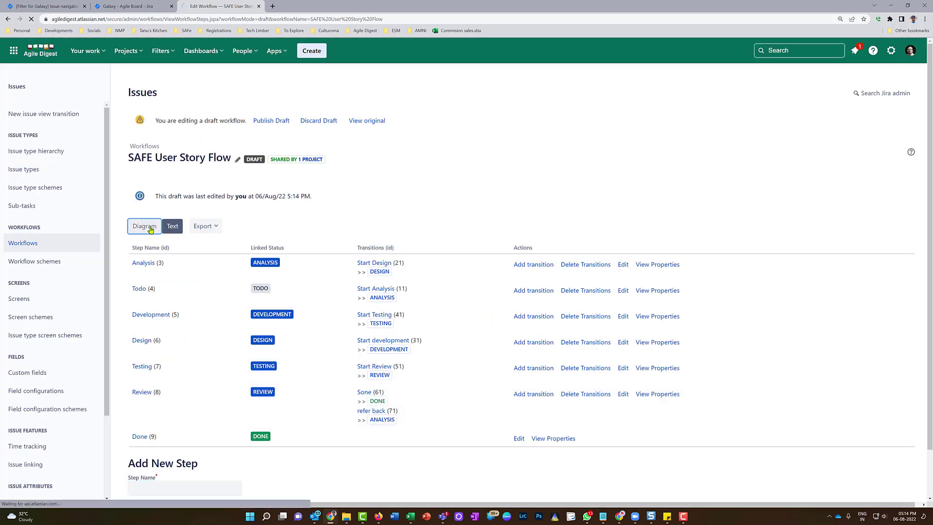
click(269, 121)
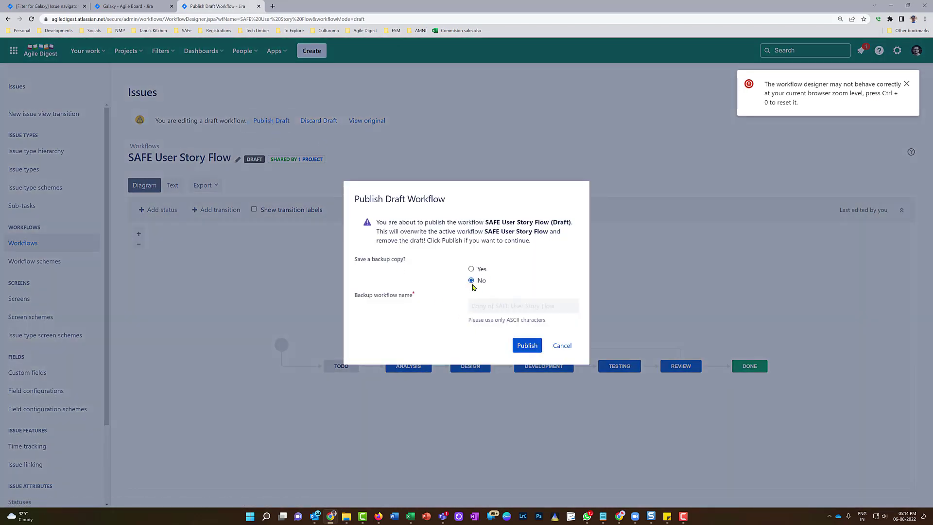
click(525, 346)
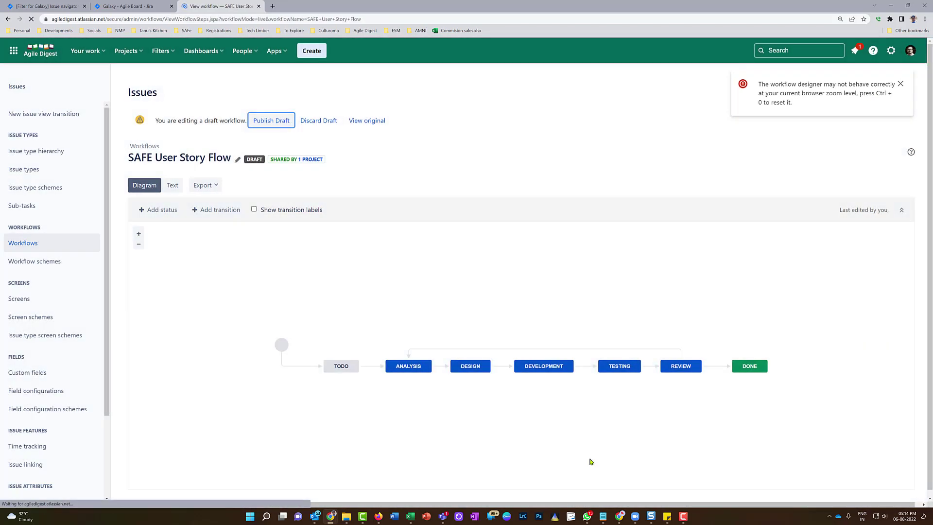
- Move Story 152 from Development to Testing on the sprint board and reload the Galaxy filter to check its DevCompleted value
click(39, 5)
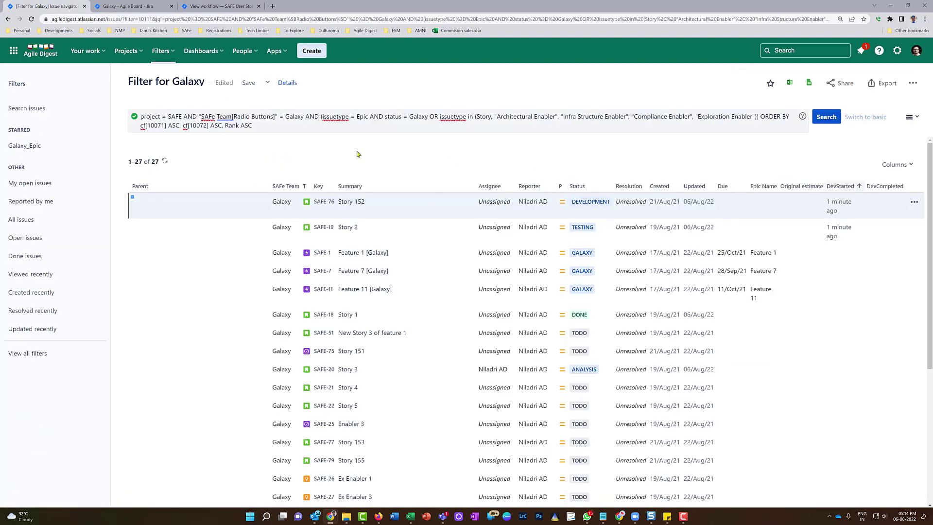
key(ctrl+Tab)
drag(534, 369, 652, 375)
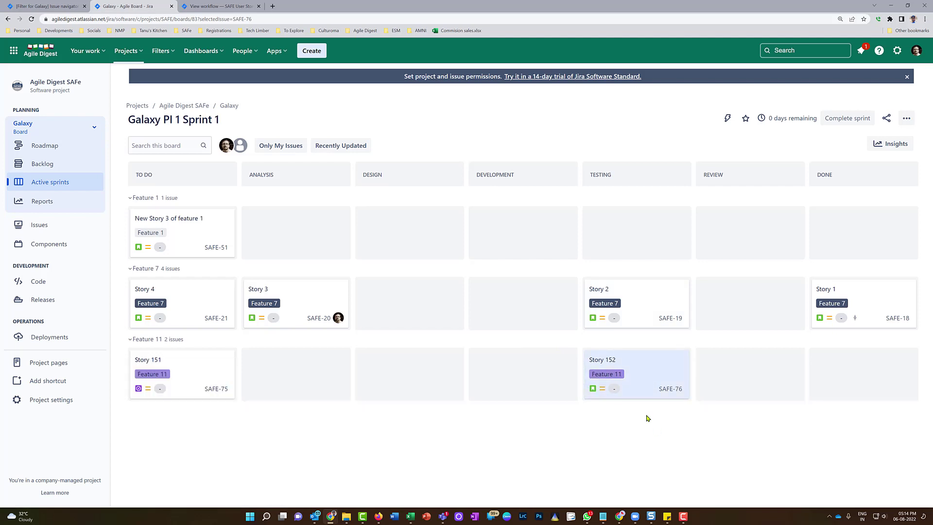
click(53, 6)
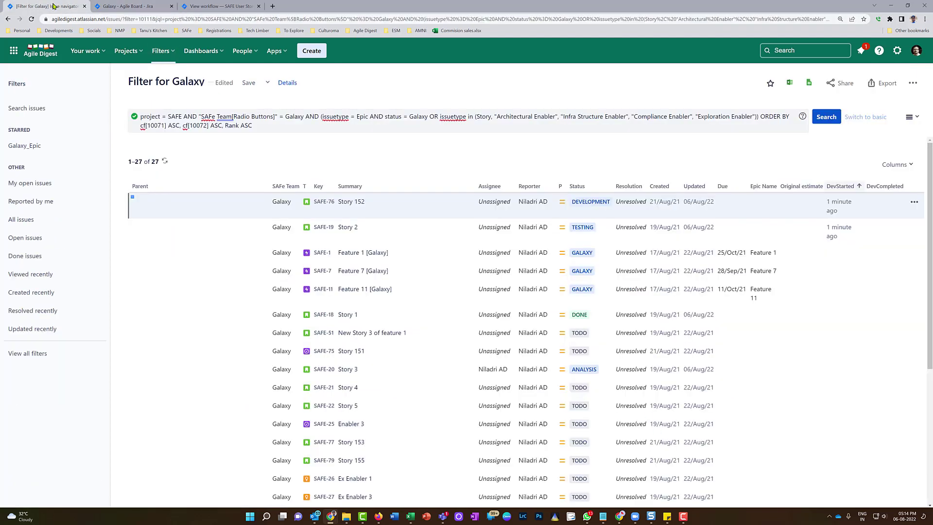
click(31, 21)
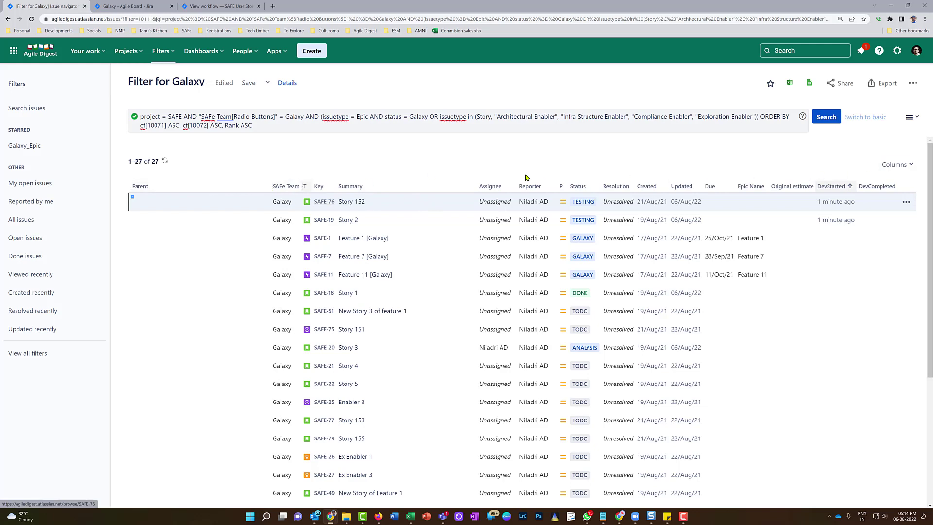
- Remove the Parent column from the Galaxy filter's issue list and reload the page
scroll(250, 278, down, 5)
scroll(250, 278, up, 4)
scroll(250, 278, down, 3)
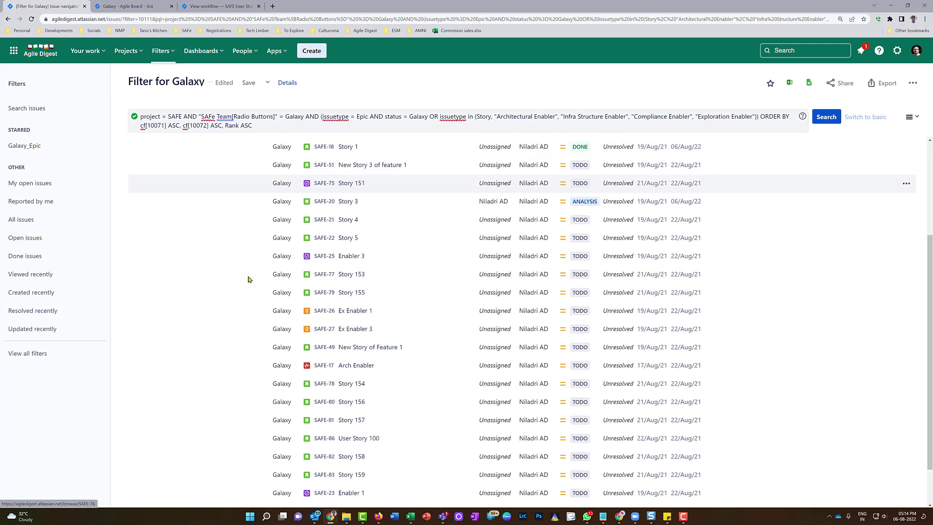
scroll(251, 278, up, 3)
click(897, 164)
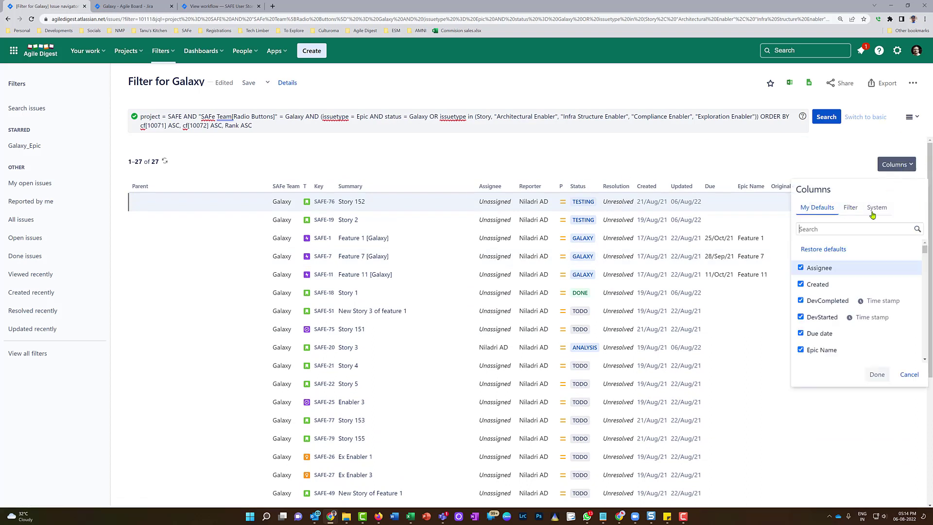
scroll(802, 292, down, 2)
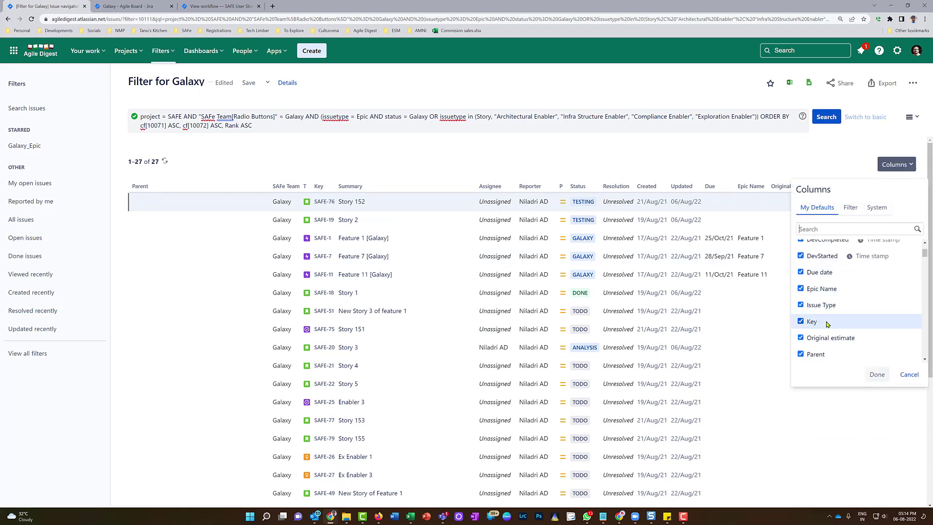
click(875, 375)
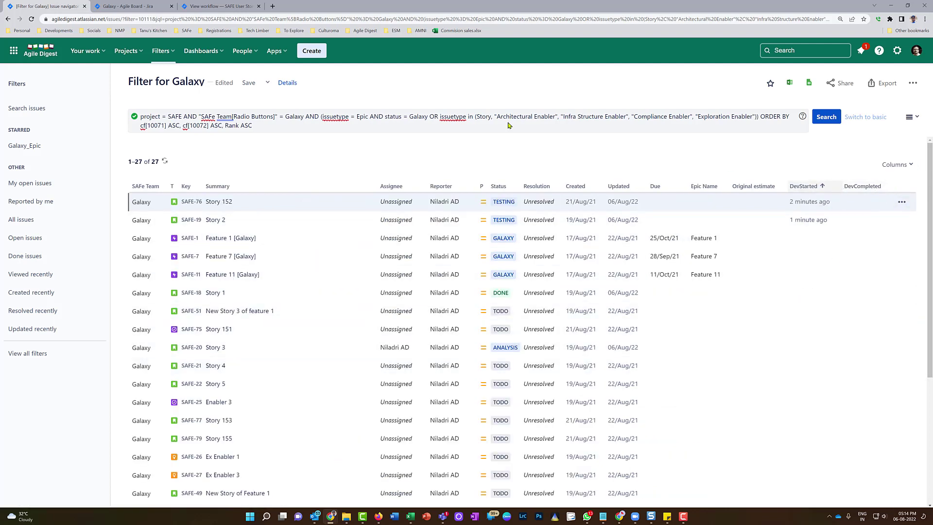
click(31, 20)
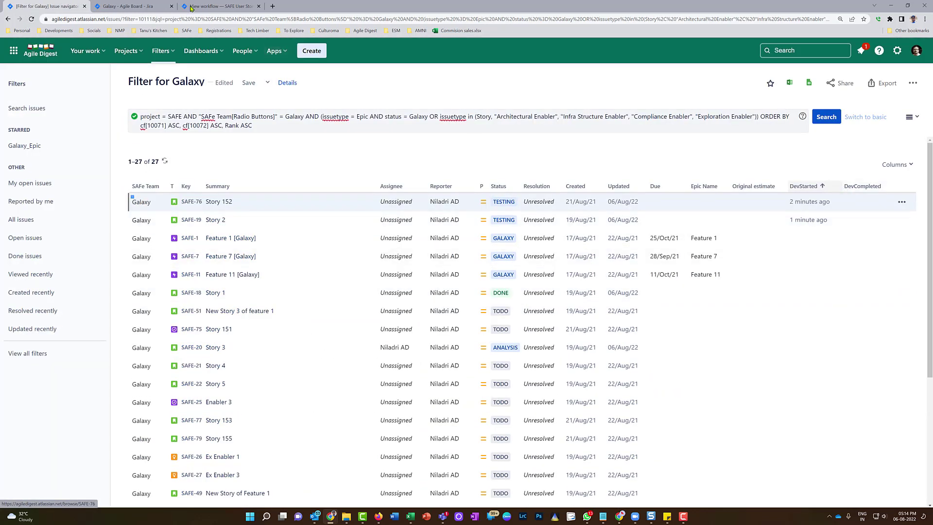
- Start editing the SAFE User Story Flow workflow and open the post functions of its Start Testing transition
key(ctrl+Tab)
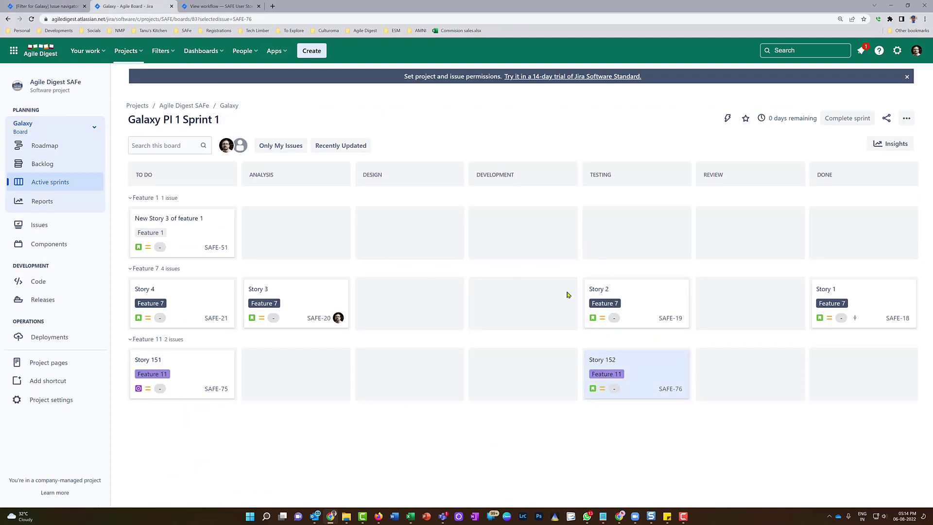
key(ctrl+Tab)
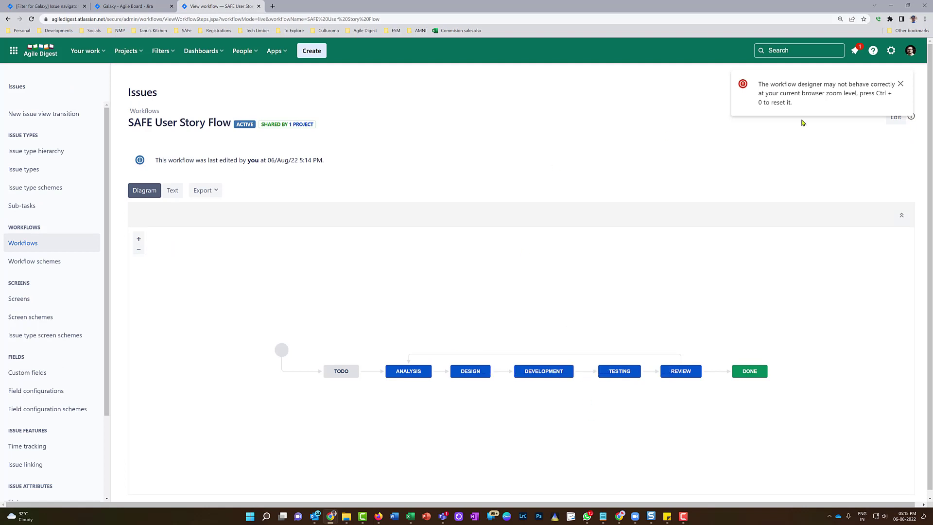
click(900, 84)
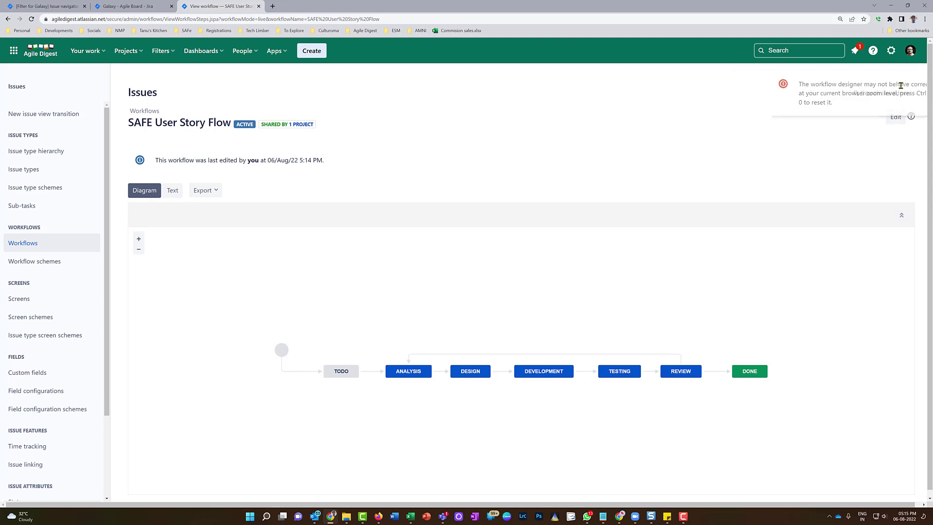
click(897, 122)
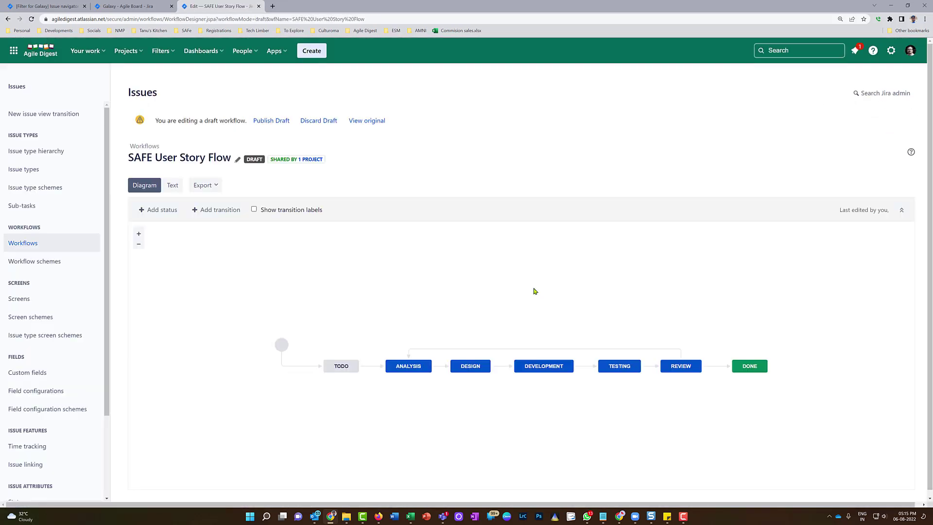
click(586, 370)
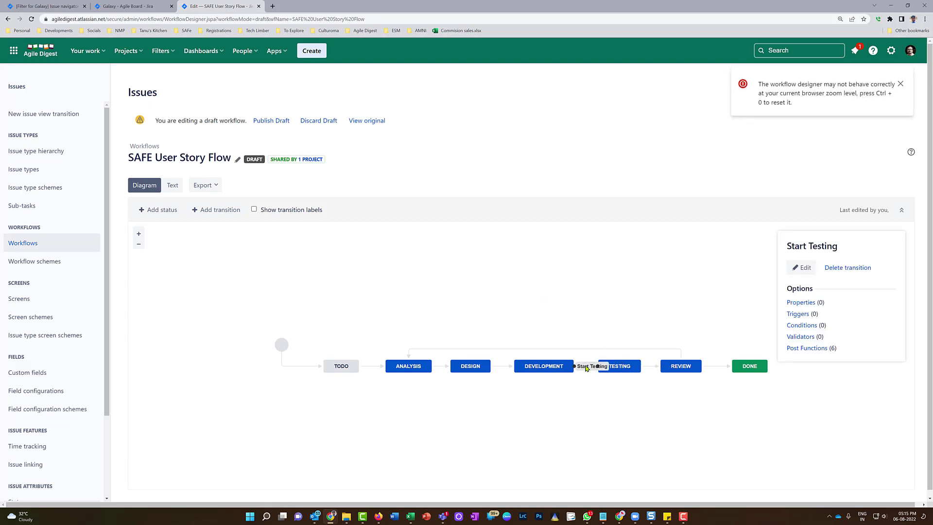
click(807, 348)
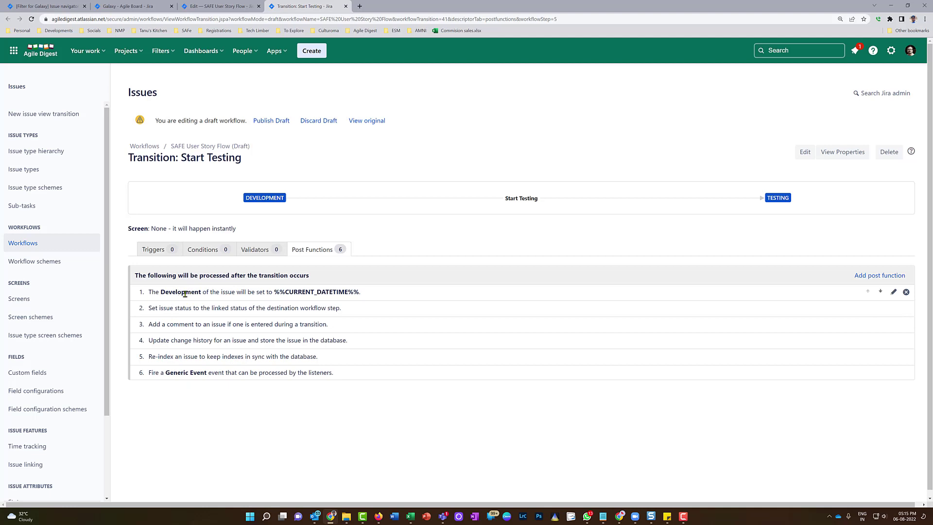
- Change the custom field updated by the Start Testing post function to DevCompleted and save the update
click(893, 292)
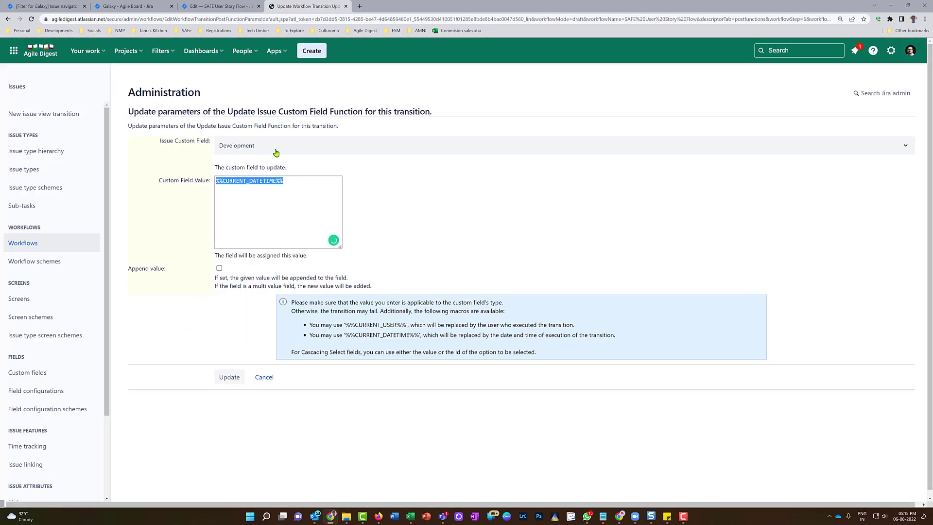
click(281, 148)
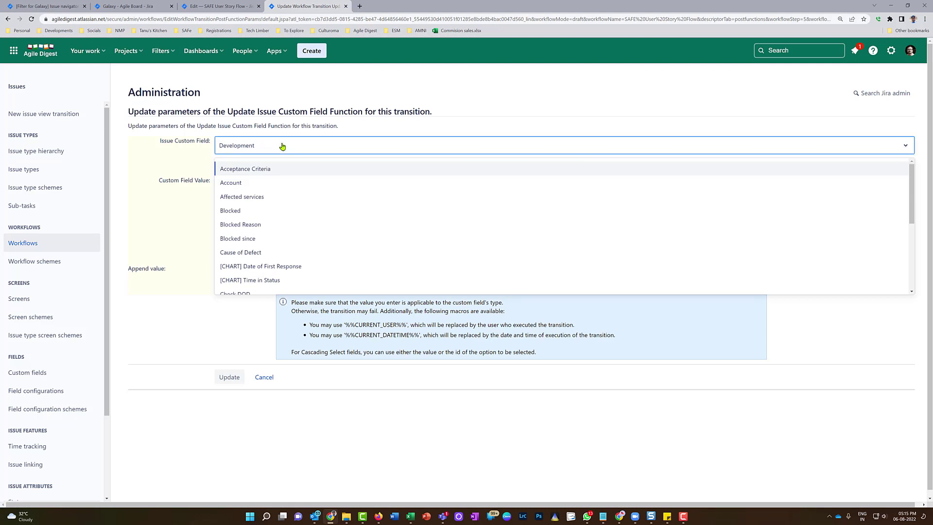
click(282, 147)
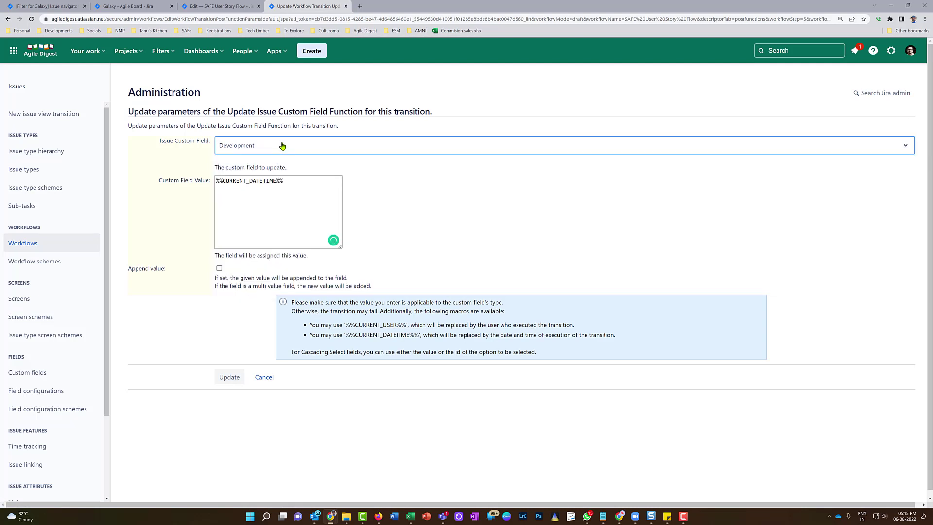
click(549, 153)
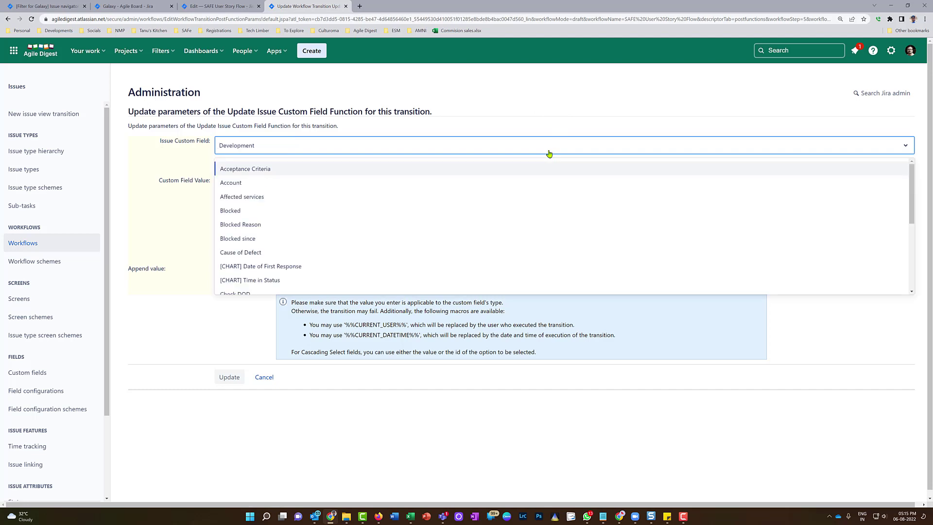
text(dev)
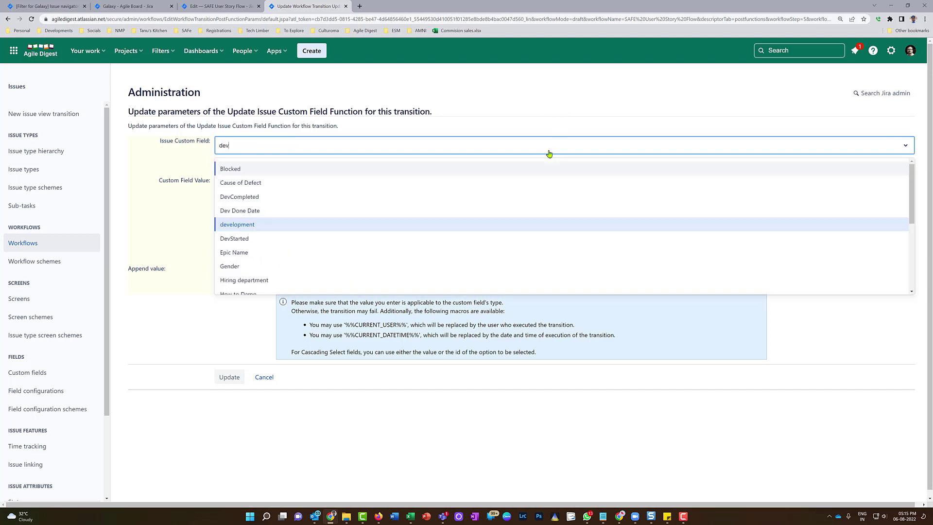
click(244, 168)
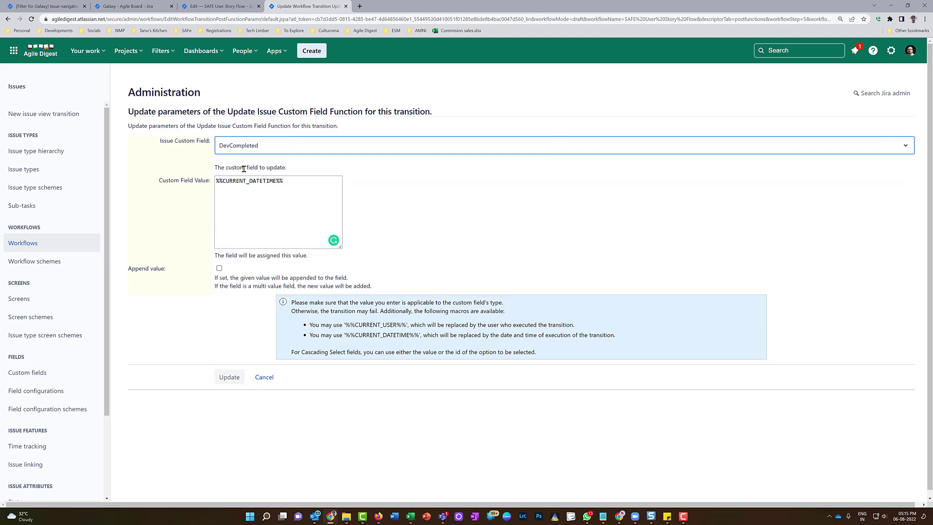
click(230, 377)
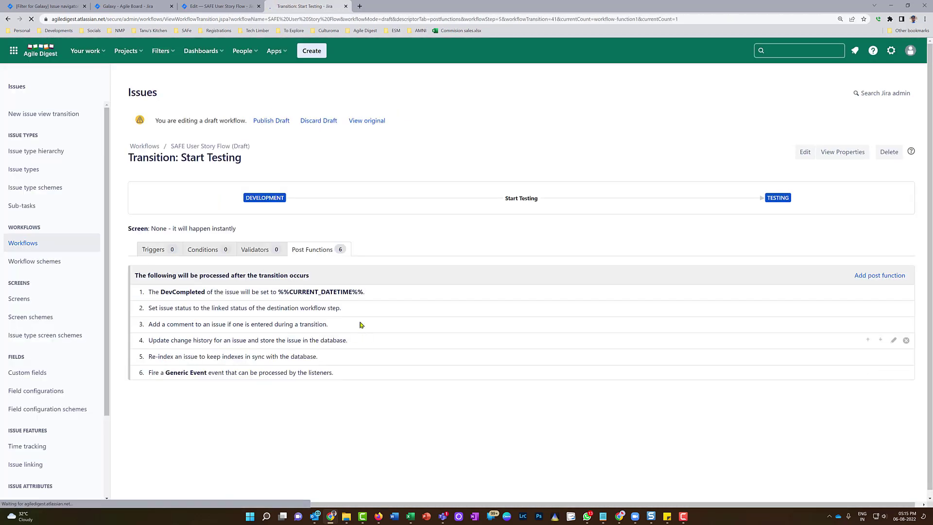
- Publish the SAFE User Story Flow draft with the corrected post function, without saving a backup copy
click(273, 124)
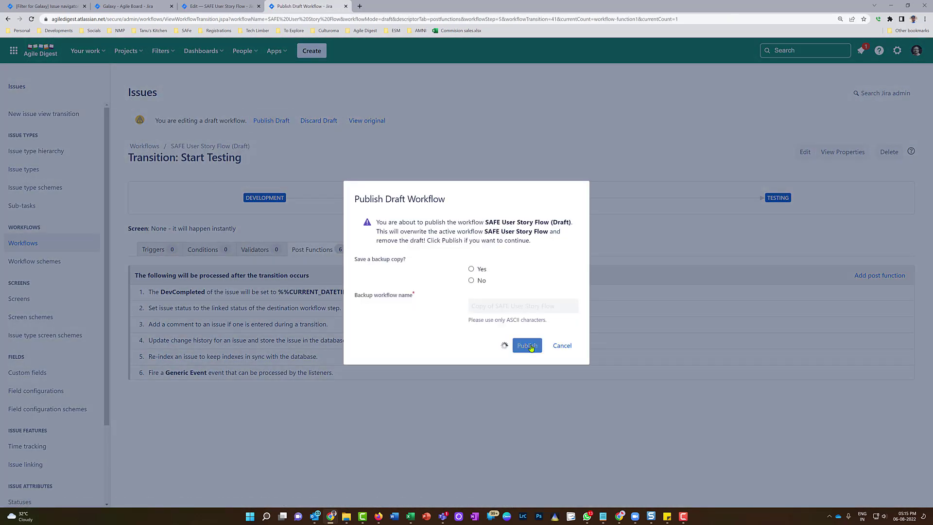
click(531, 346)
click(471, 270)
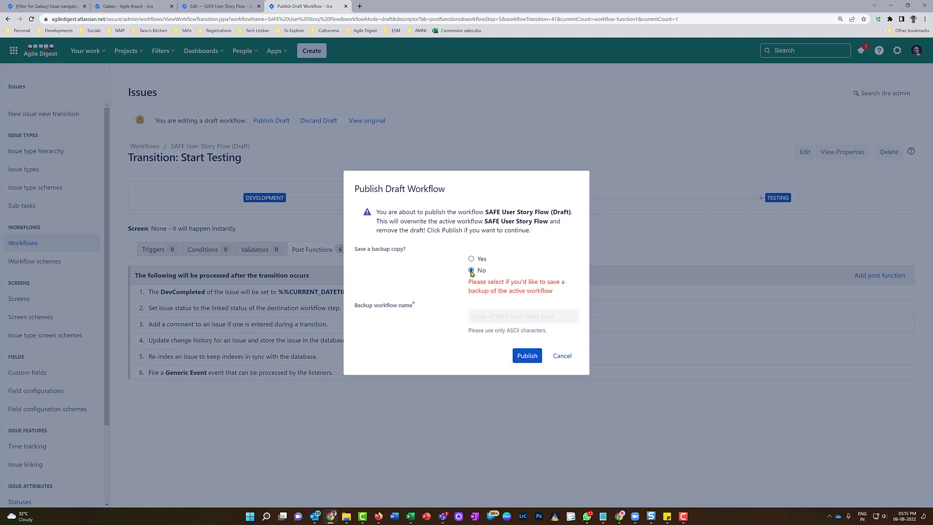
click(528, 355)
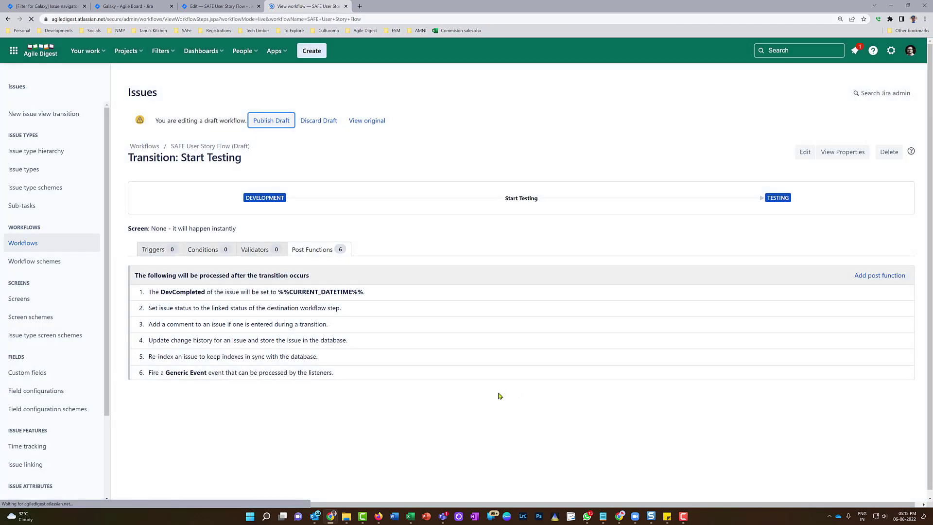
- Move Story 3 through Design to Development on the Galaxy board and check its DevStarted value in the Galaxy filter
click(52, 8)
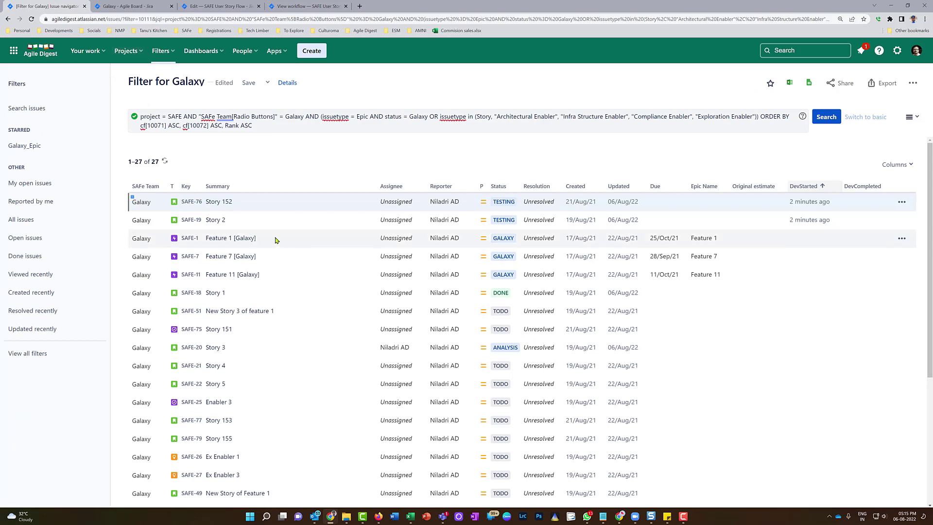
click(125, 6)
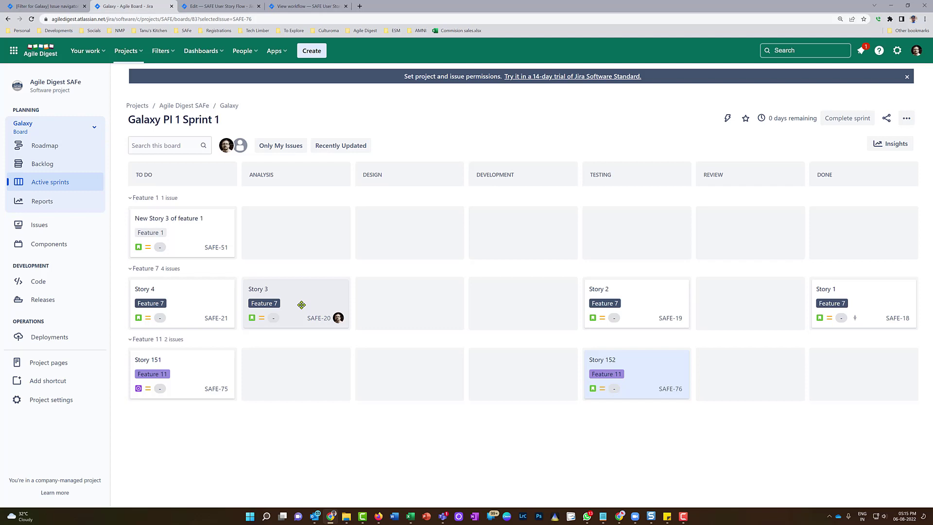
drag(302, 305, 452, 308)
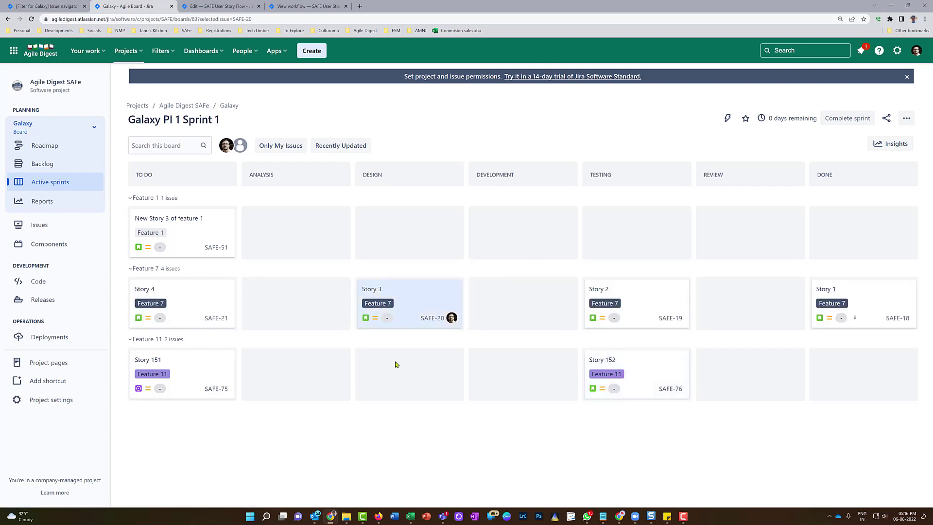
drag(400, 296, 535, 299)
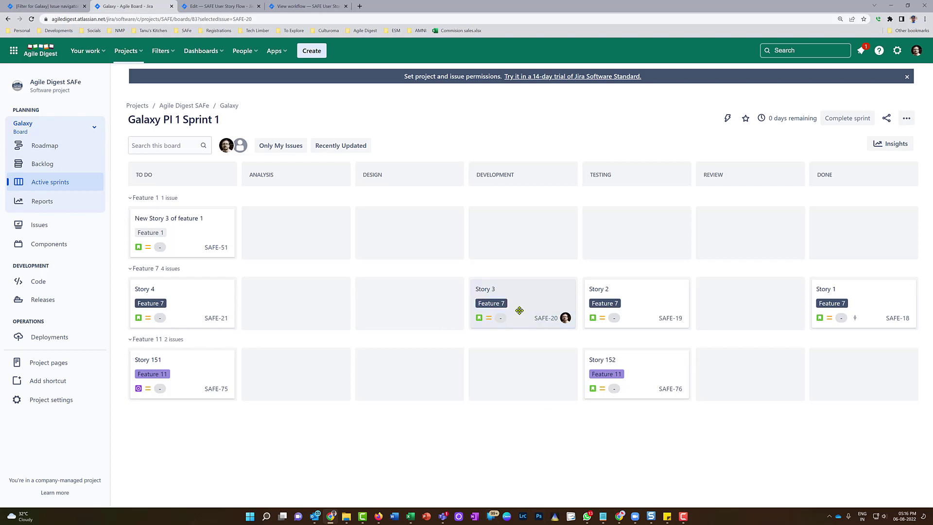
click(221, 6)
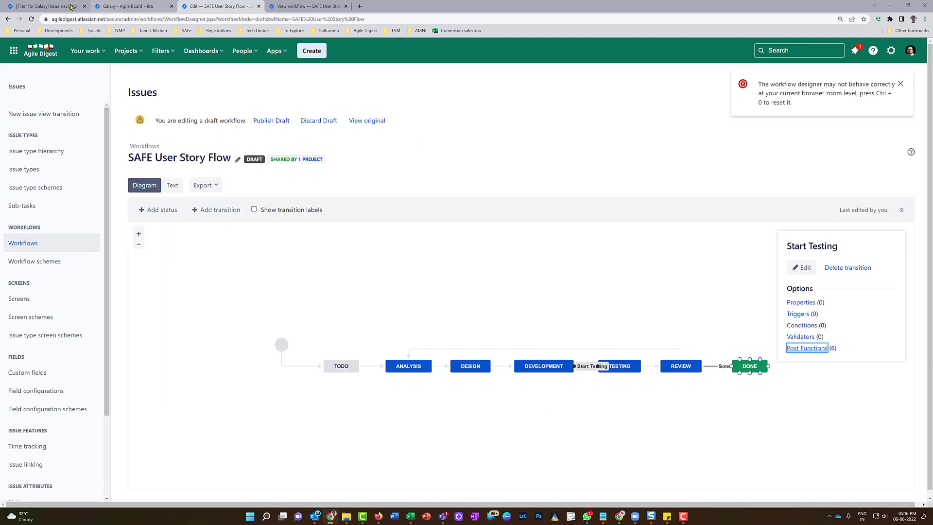
click(72, 6)
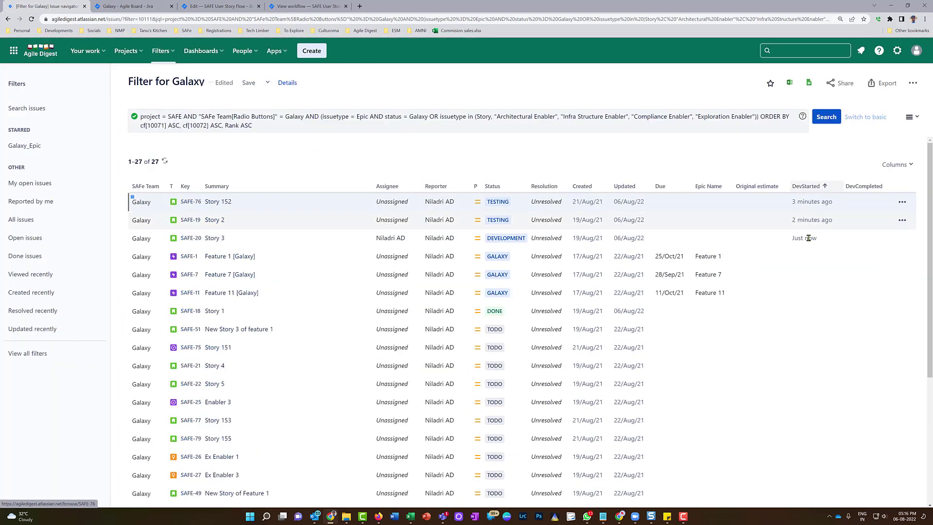
- Move Story 3 to Testing on the Galaxy board and rerun the Galaxy filter search to check its DevCompleted value
click(128, 6)
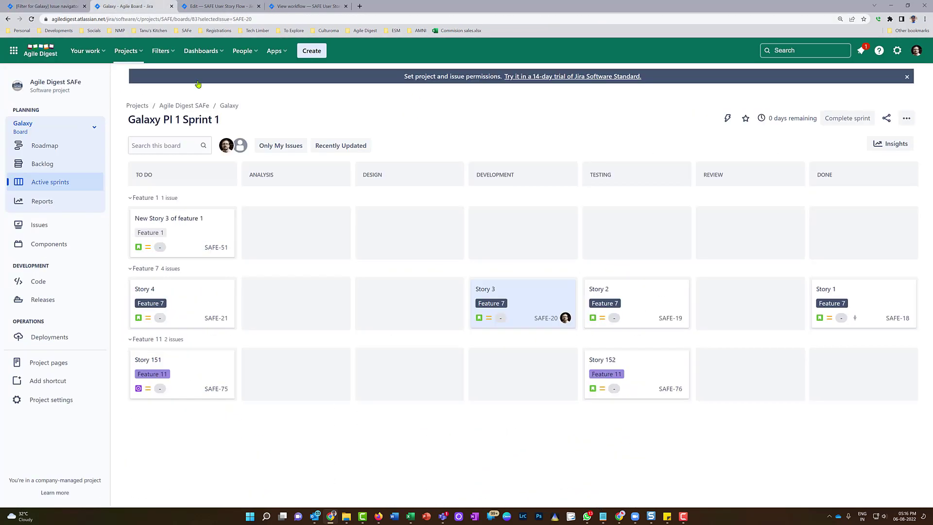
drag(505, 290, 626, 306)
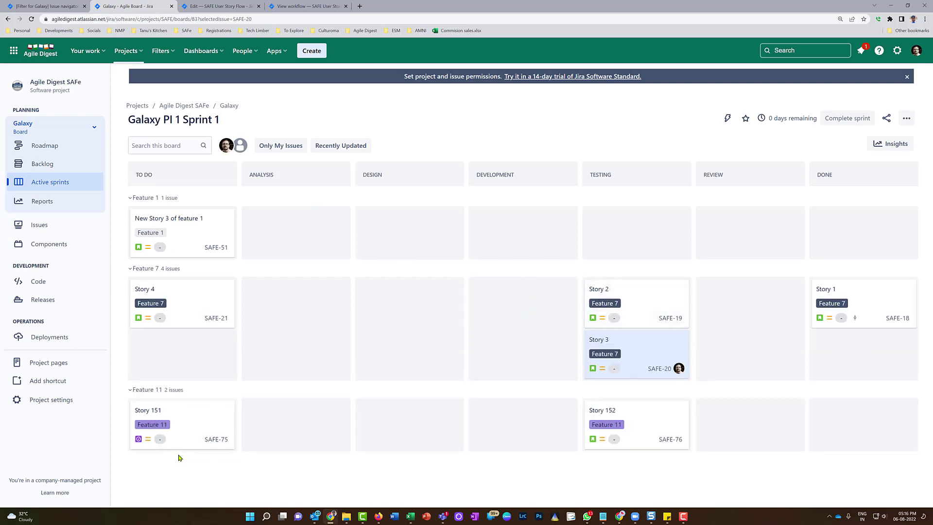
click(197, 9)
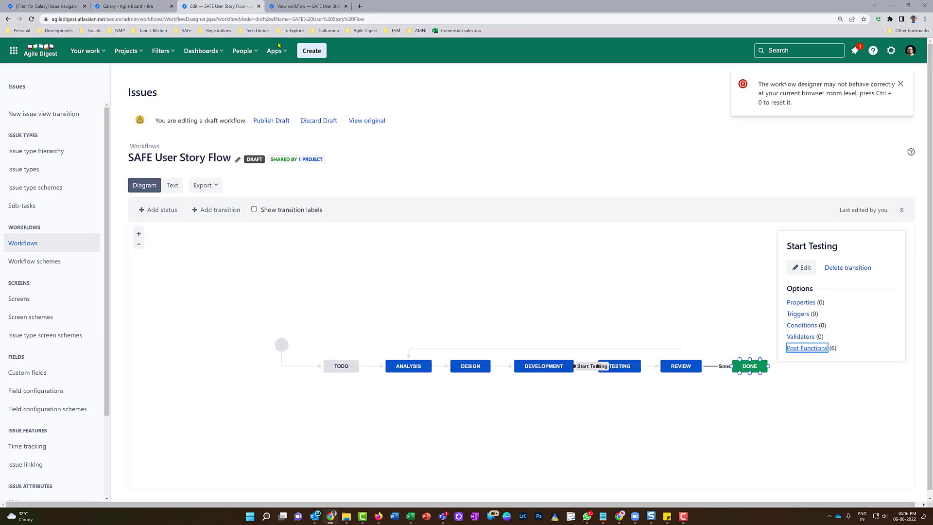
click(46, 6)
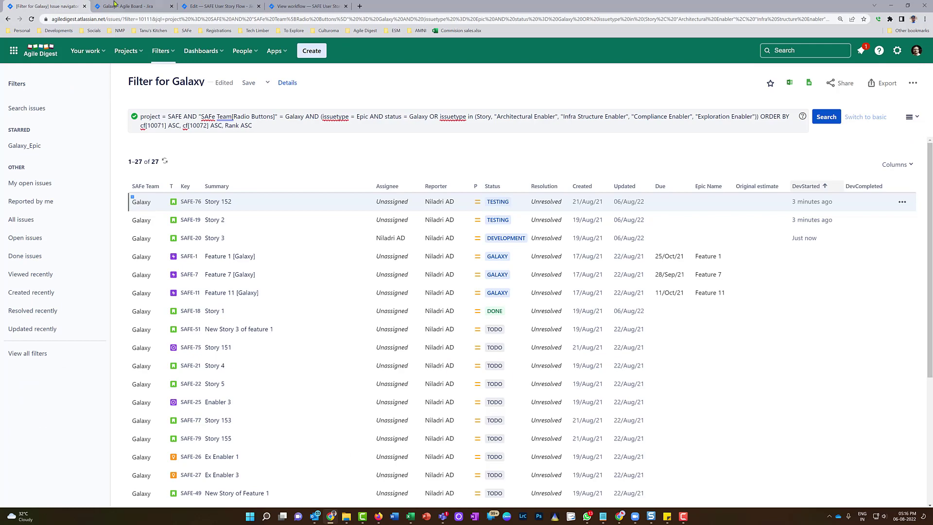
click(826, 117)
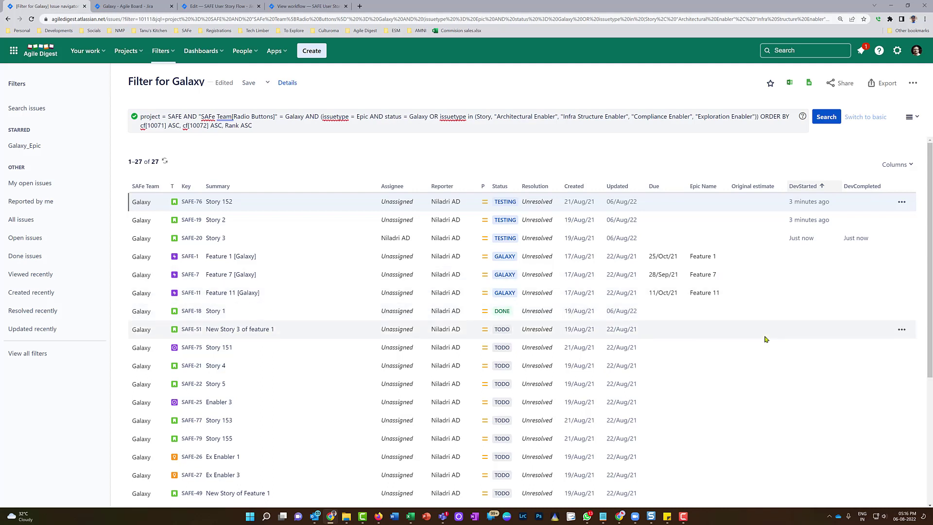
- Export the Galaxy filter's current fields as Excel CSV and open the file in Excel with the DevStarted and DevCompleted columns widened to fit
click(881, 84)
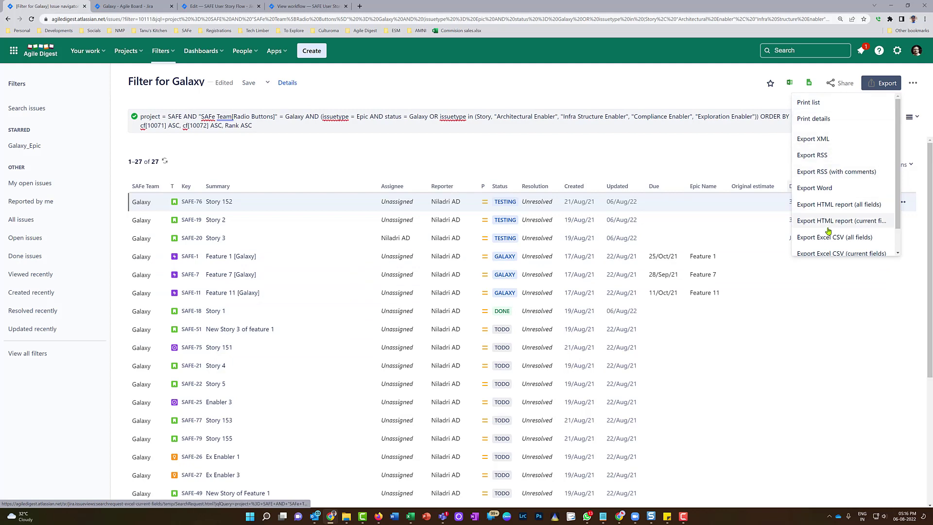
scroll(843, 209, down, 1)
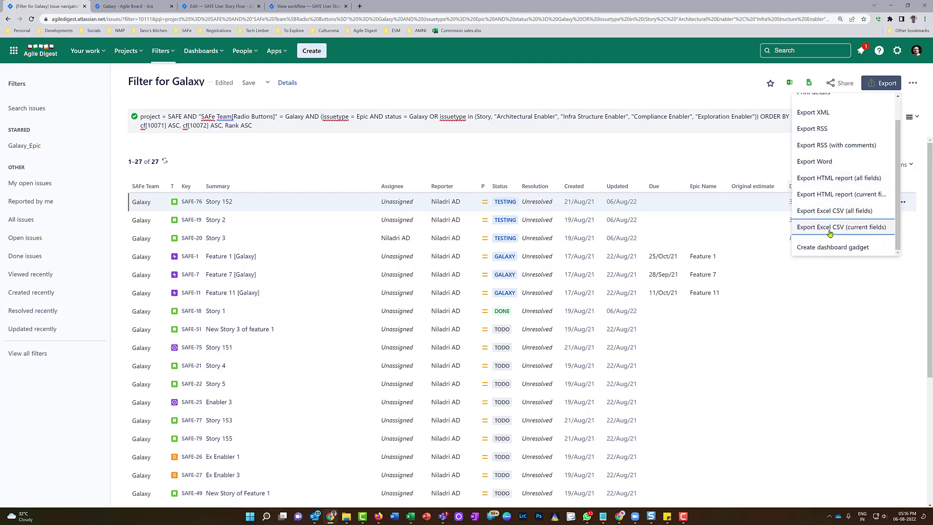
click(830, 234)
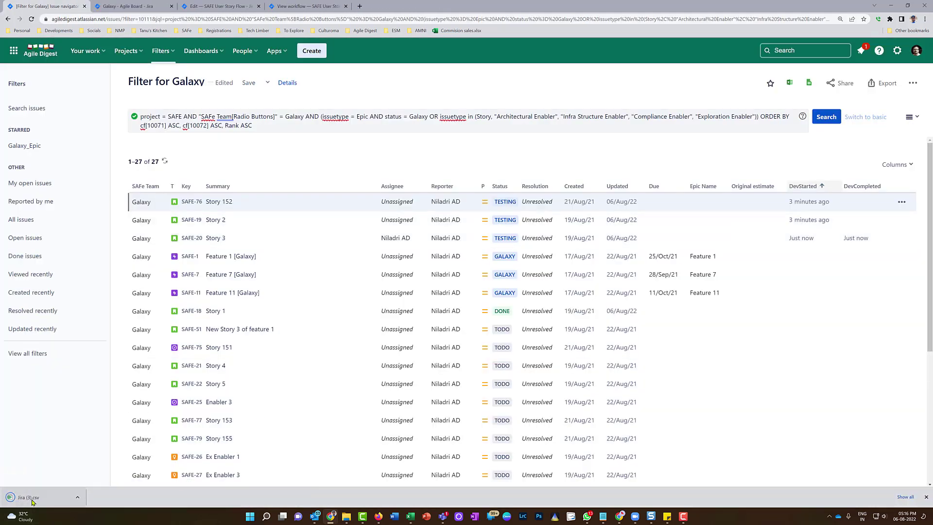
click(33, 501)
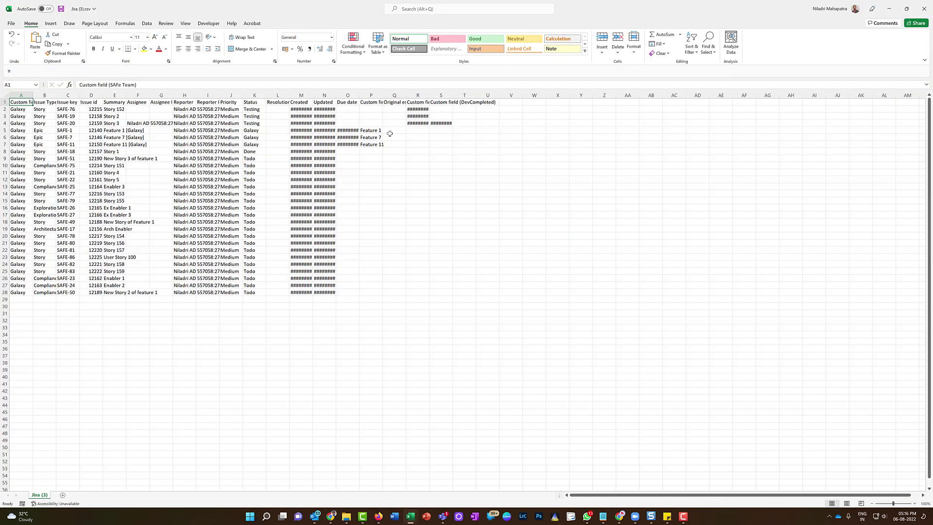
double_click(431, 95)
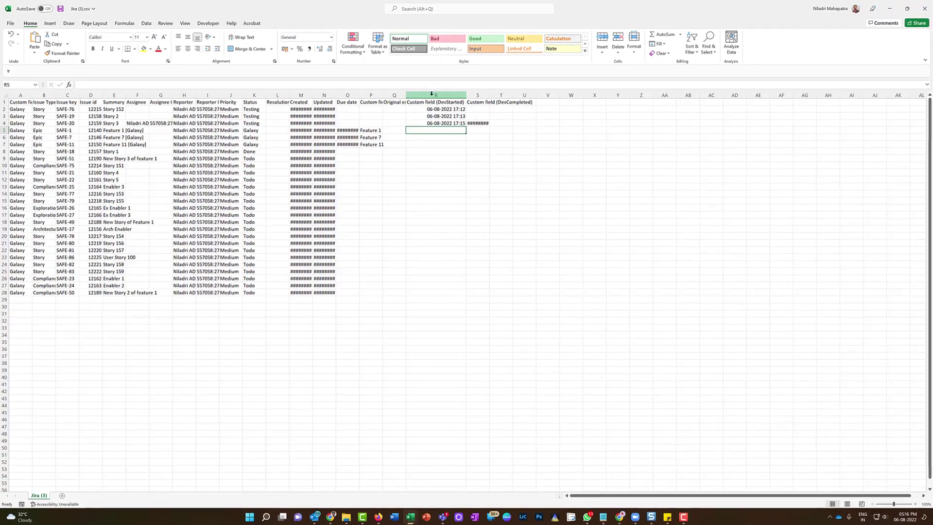
double_click(535, 95)
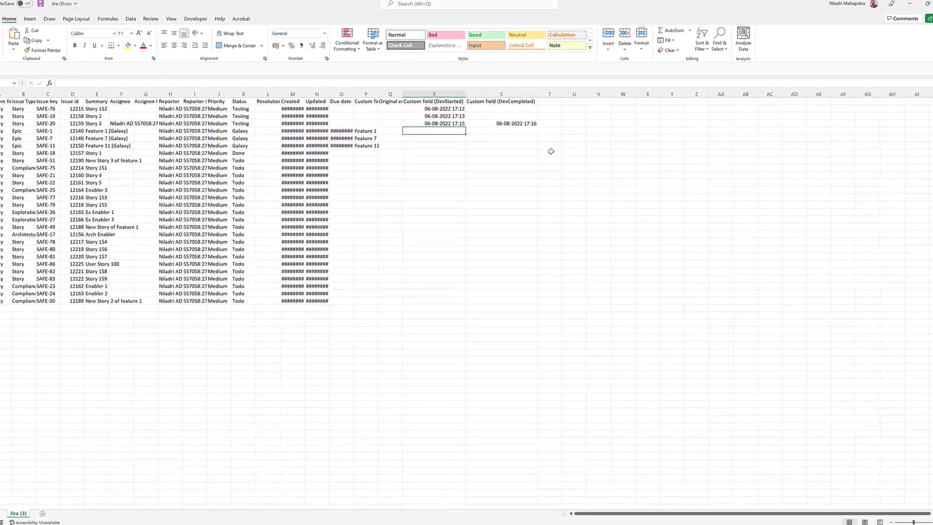
- Calculate Story 3's development duration in cell T4 with the formula =S4-R4
click(551, 124)
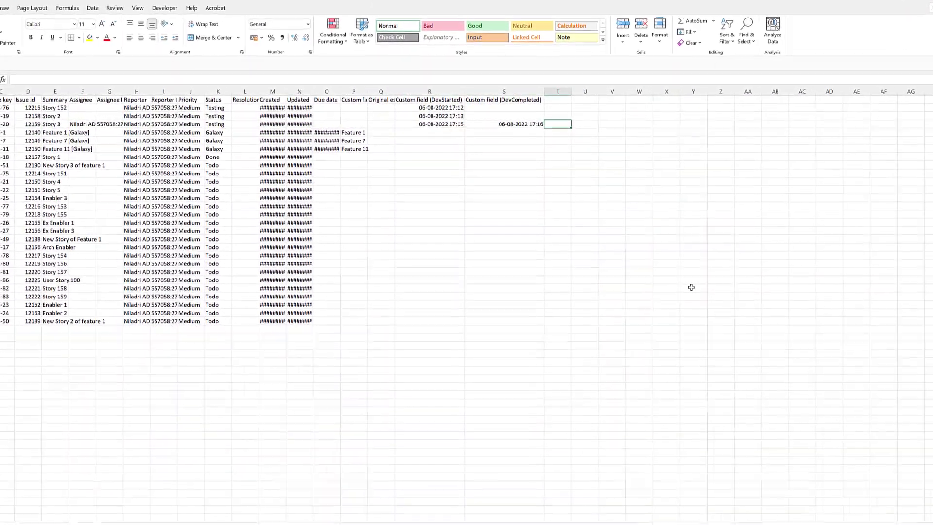
text(=)
text(-R4)
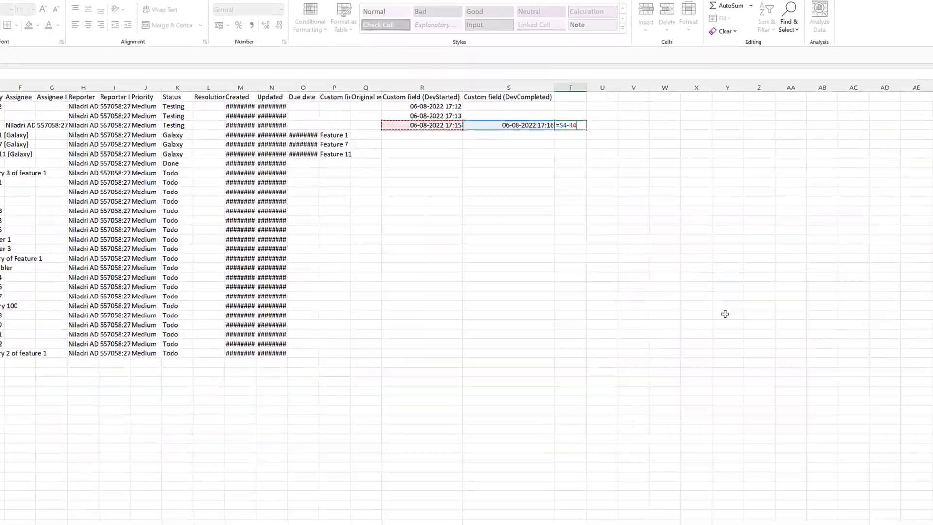
key(Return)
key(Up)
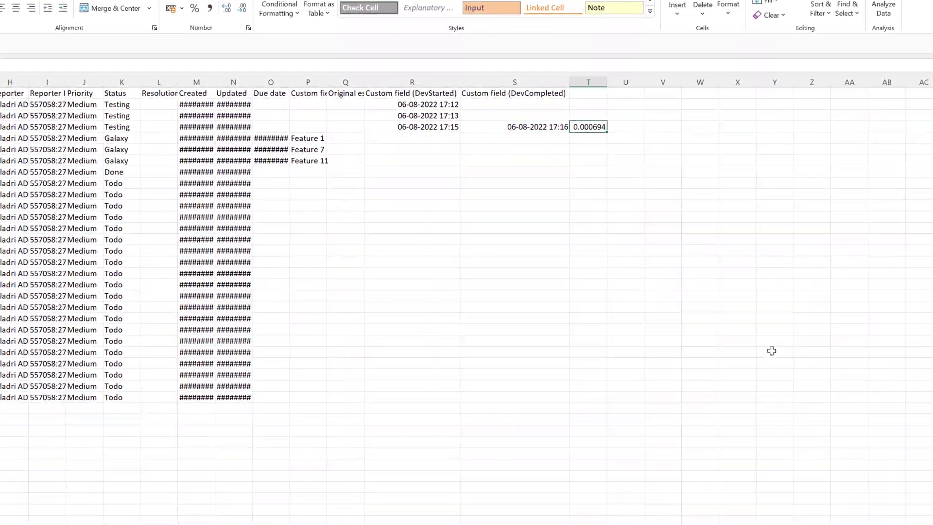
- Divide Story 3's duration by 1000 in cell U4 with =T4/1000 and widen column U
key(Right)
text(=)
key(Left)
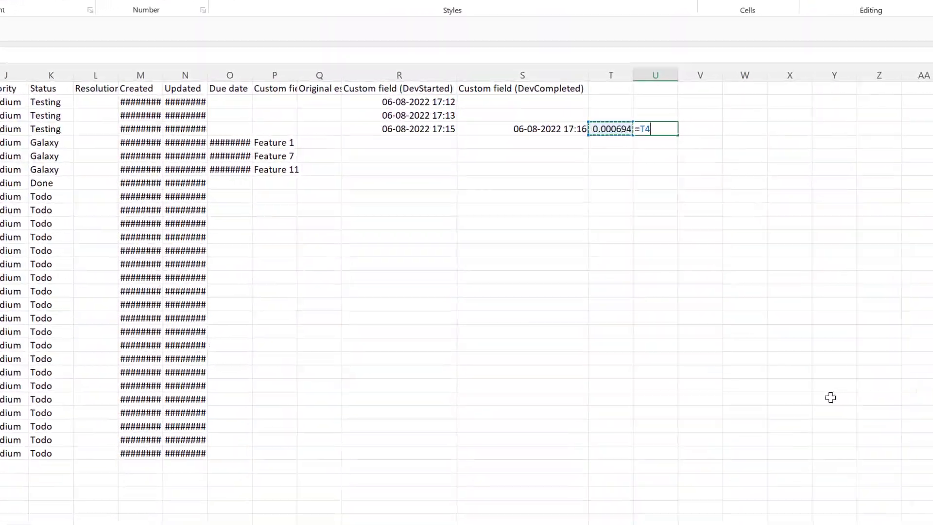
text(/1000)
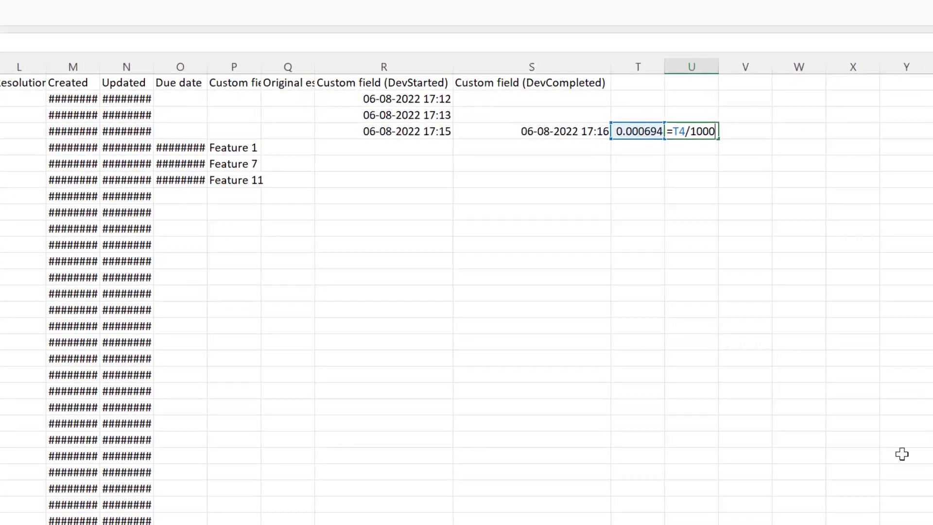
key(Return)
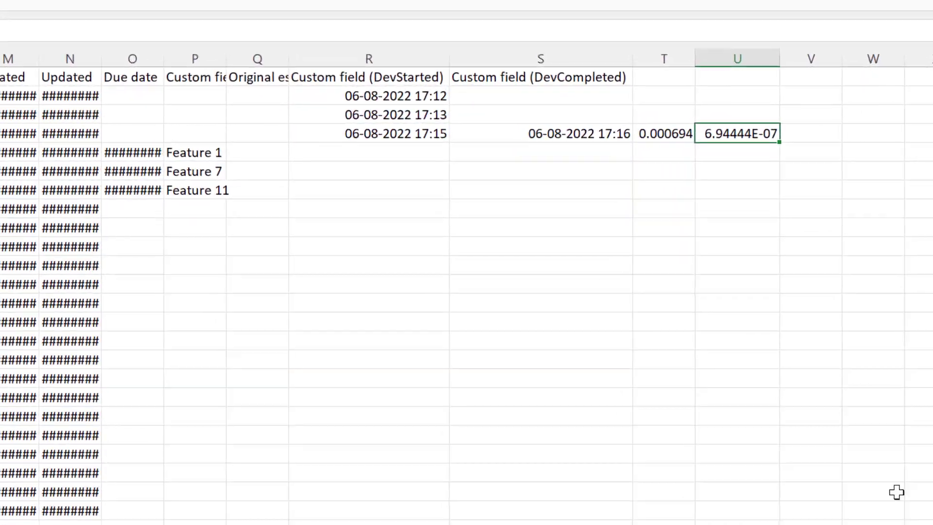
drag(806, 54, 855, 57)
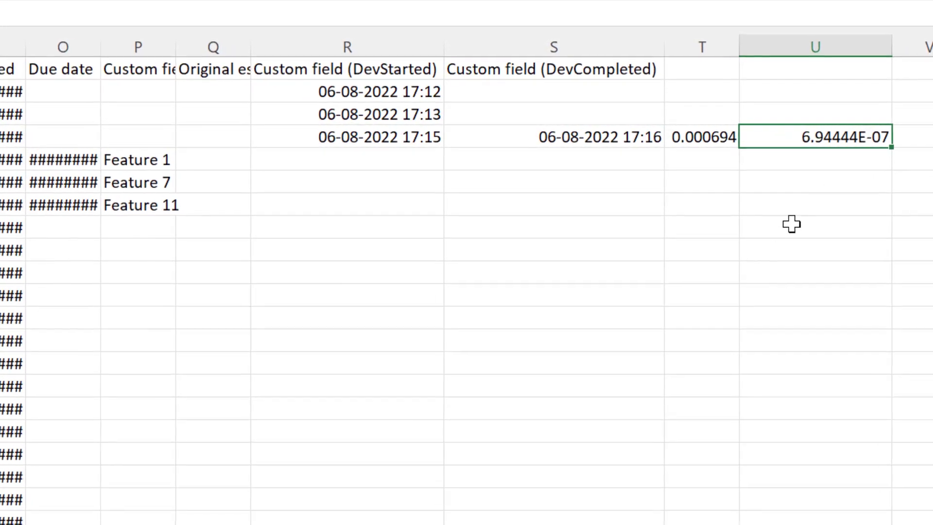
- Clear the trial duration formulas from cells T4 and U4
click(676, 137)
key(Delete)
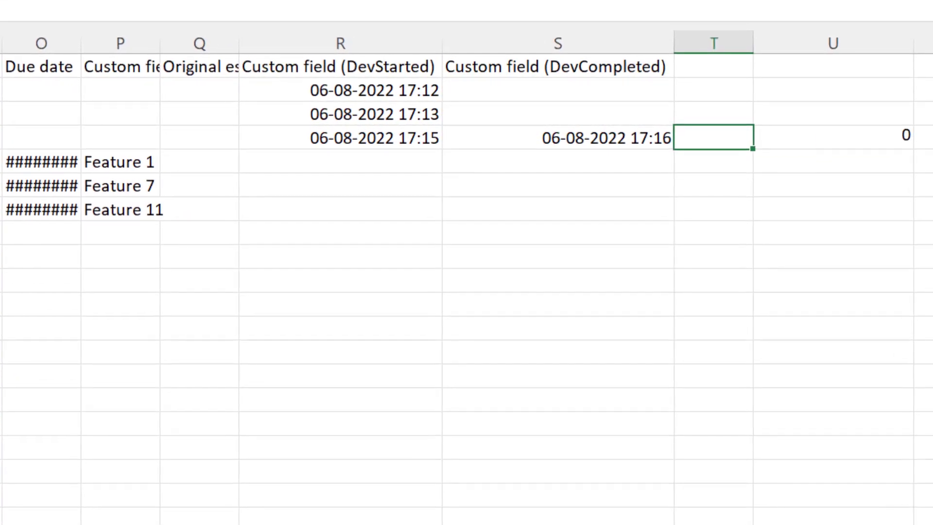
key(Right)
key(Delete)
- Change the day in Story 3's DevCompleted cell S4 so that the date reads 08-08-2022, keeping the time
key(Left)
key(Left)
key(F2)
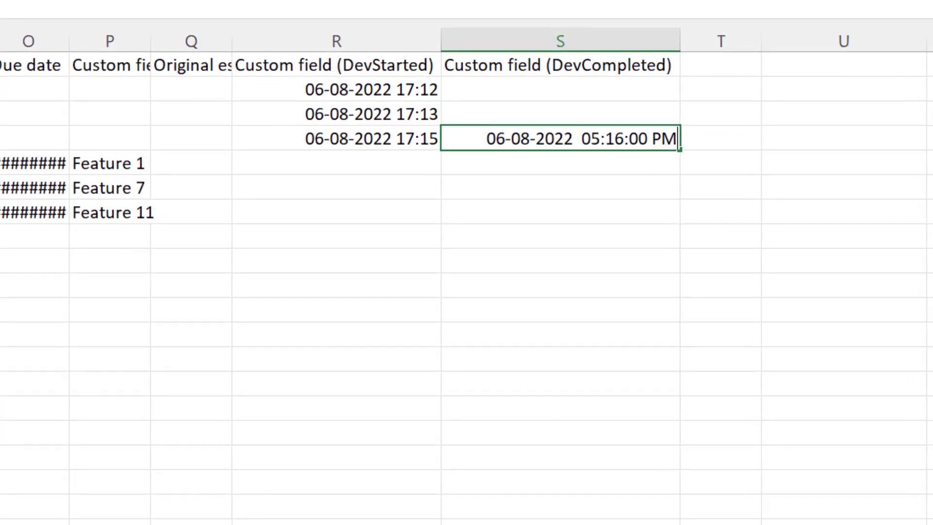
key(Left)
key(Left)
key(Left)
key(Left)
key(Left)
key(Left)
key(Left)
key(Left)
key(Left)
key(Left)
key(Left)
key(Left)
key(Left)
key(Left)
key(Left)
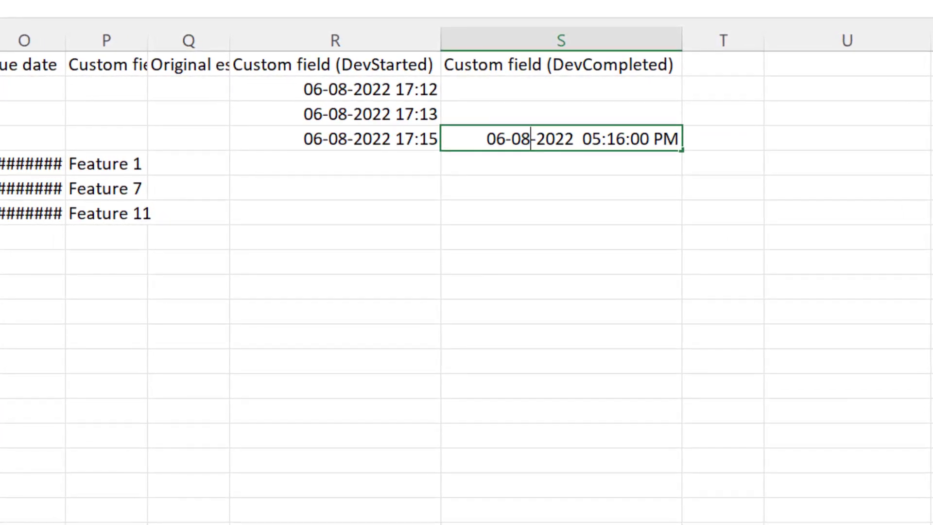
key(Left)
key(Left)
key(Left)
key(shift+Left)
text(8)
key(Return)
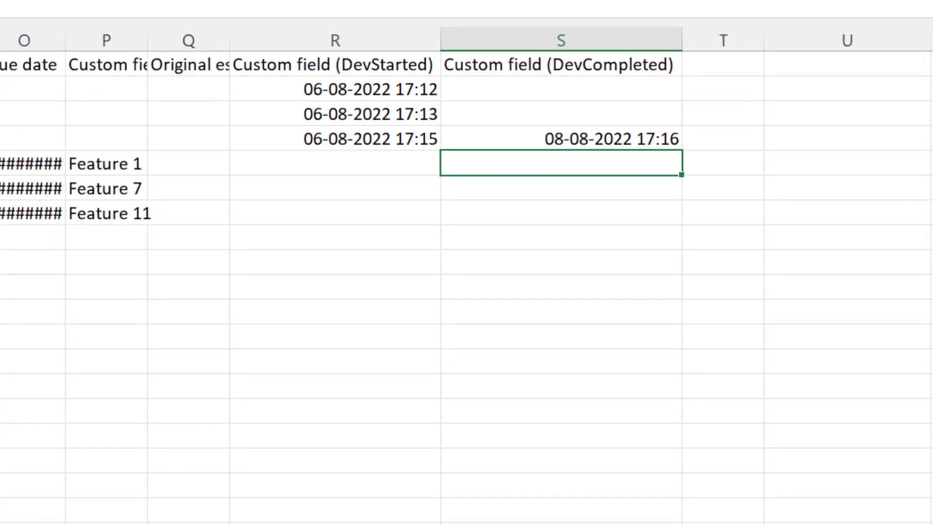
- Subtract DevStarted from the edited DevCompleted date in cell T4 with =S4-R4 and widen column T
key(Up)
key(Right)
text(=)
key(Left)
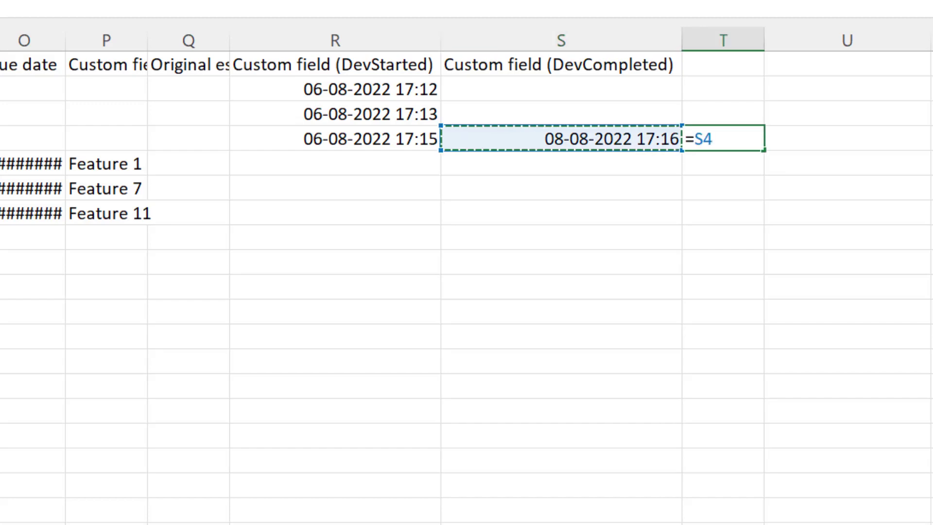
text(-)
key(Left)
key(Left)
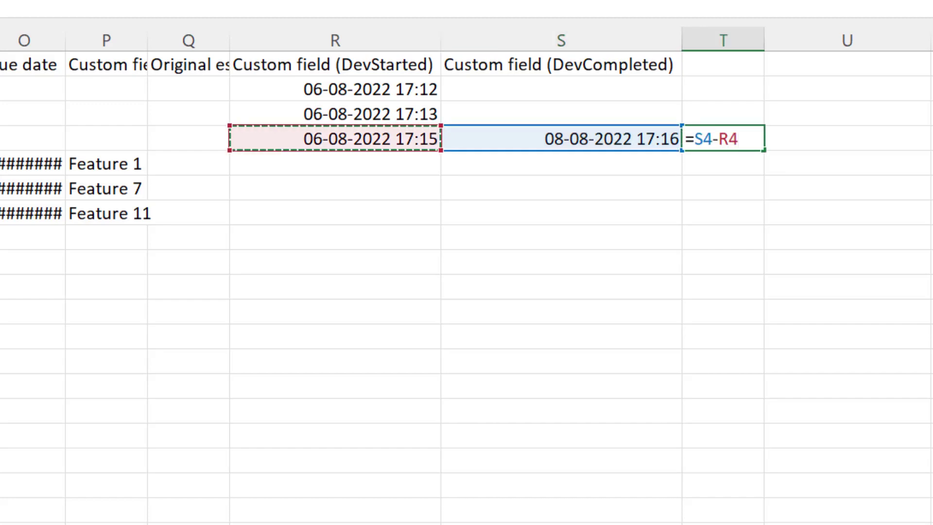
key(Return)
key(Up)
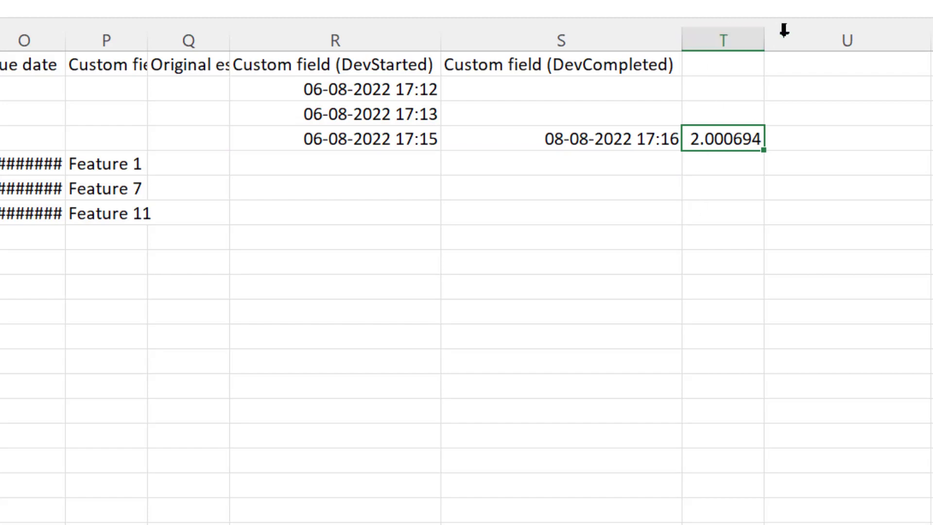
drag(772, 42, 813, 58)
- Clear Story 3's duration formula from cell T4
click(784, 243)
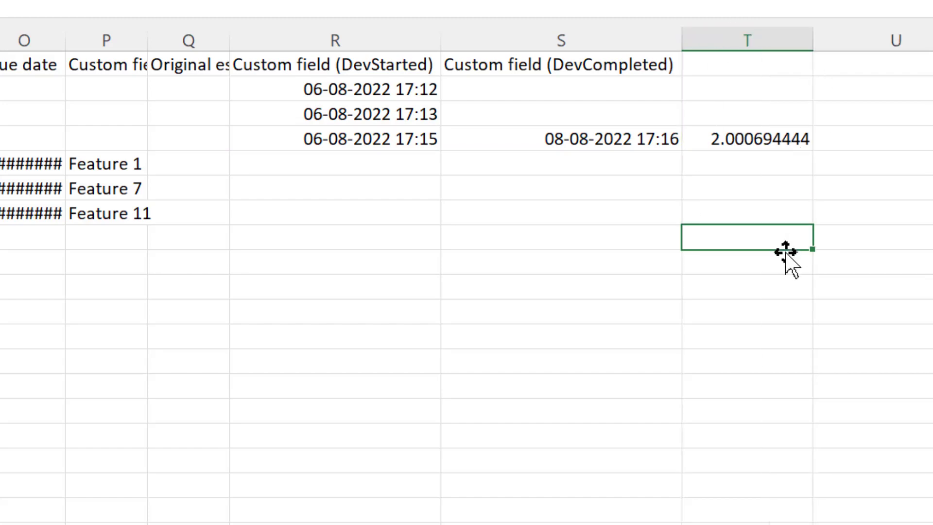
click(776, 139)
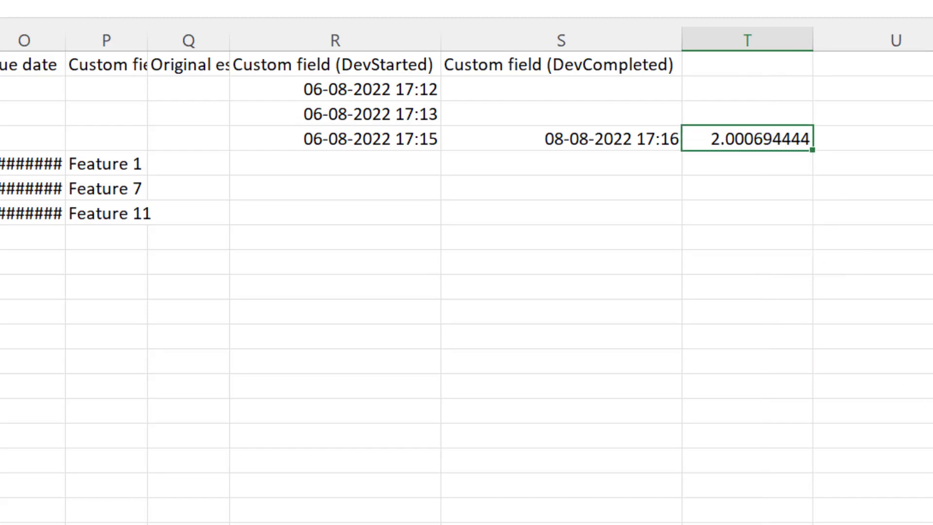
key(Delete)
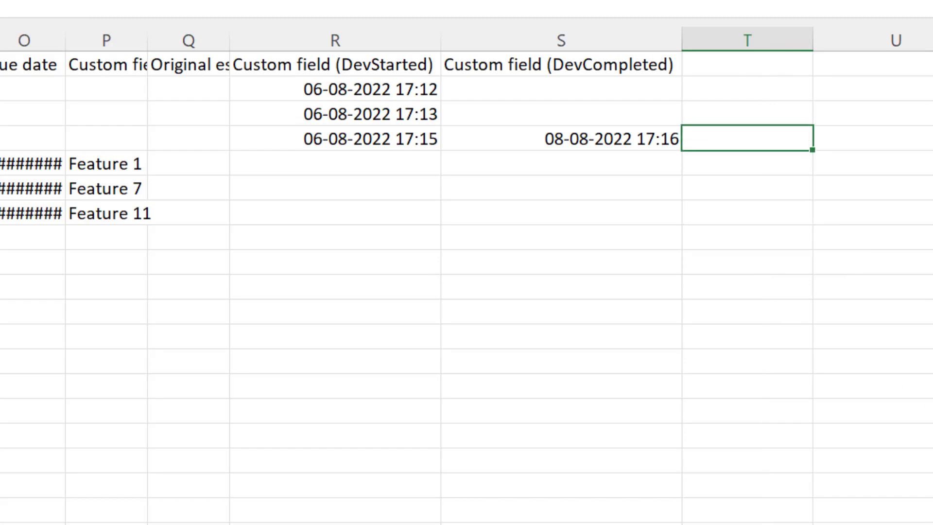
click(335, 139)
click(562, 139)
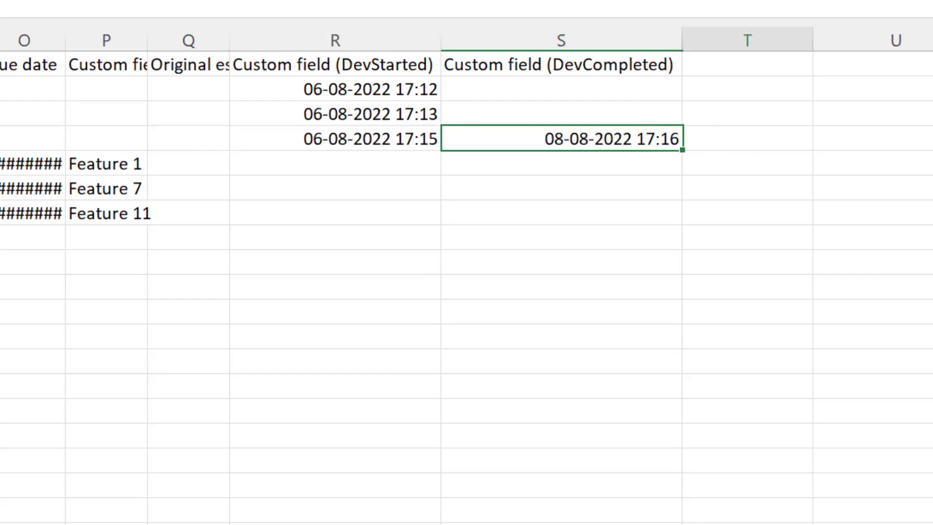
click(747, 139)
click(335, 139)
click(747, 139)
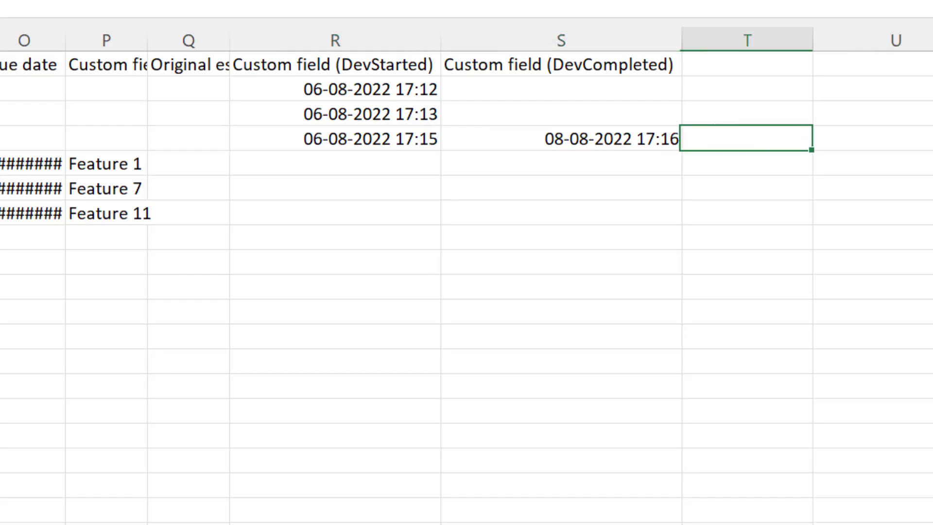
click(875, 139)
click(747, 139)
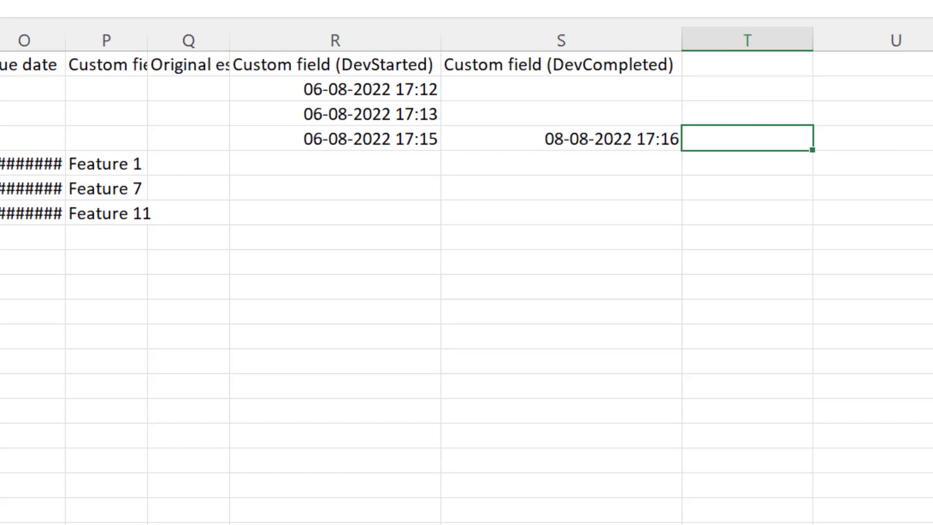